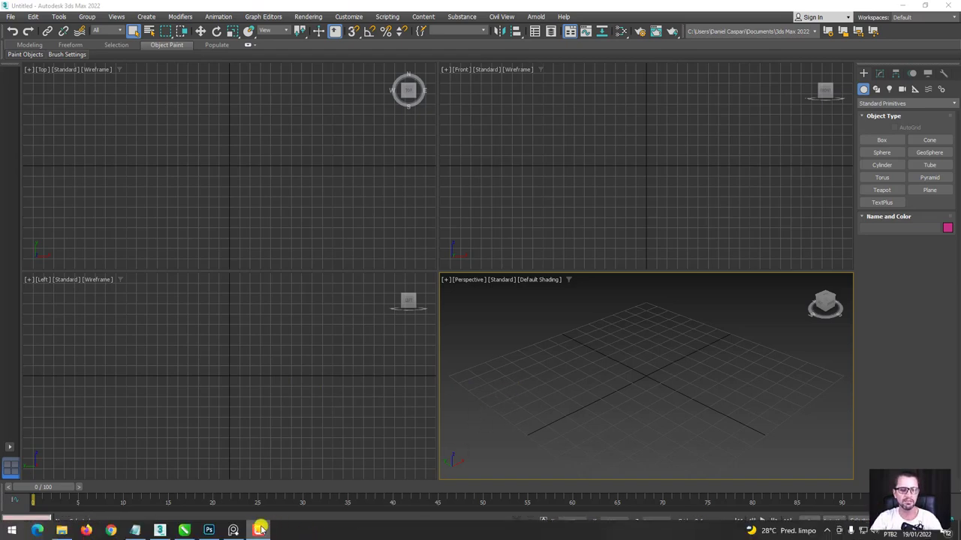
# Step: Bring up the PureRef lamp references and browse both photos, ending zoomed on the green lamp
pyautogui.click(235, 530)
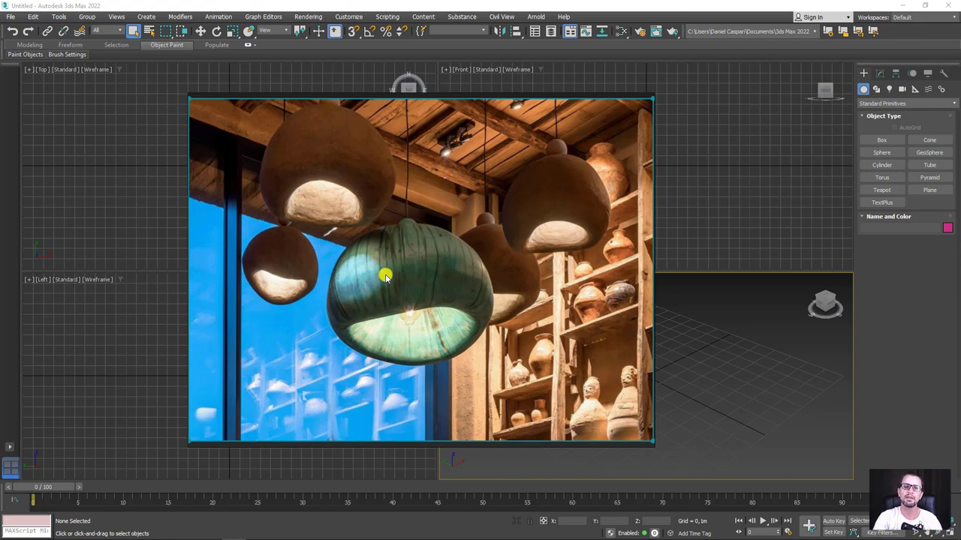
pyautogui.scroll(-3, 480, 233)
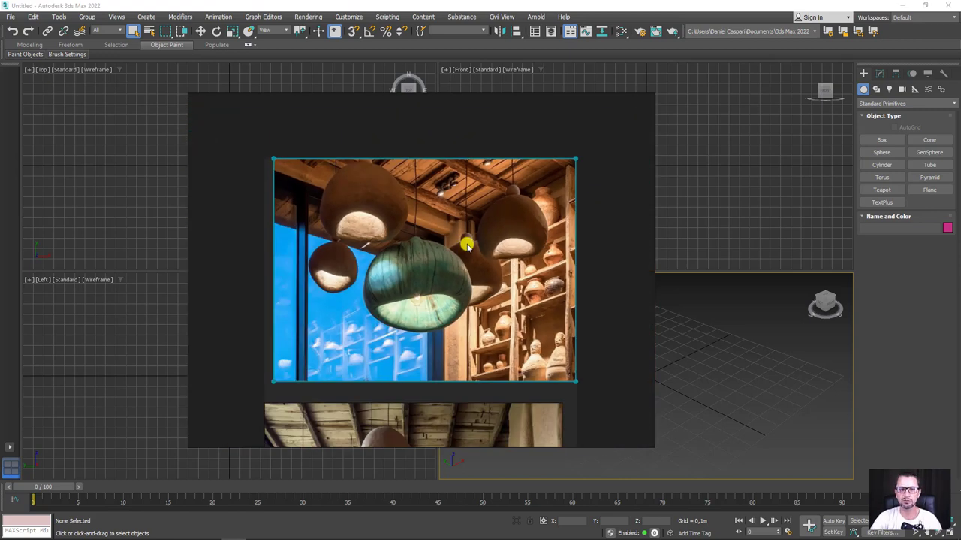
pyautogui.scroll(-2, 450, 293)
pyautogui.scroll(2, 433, 257)
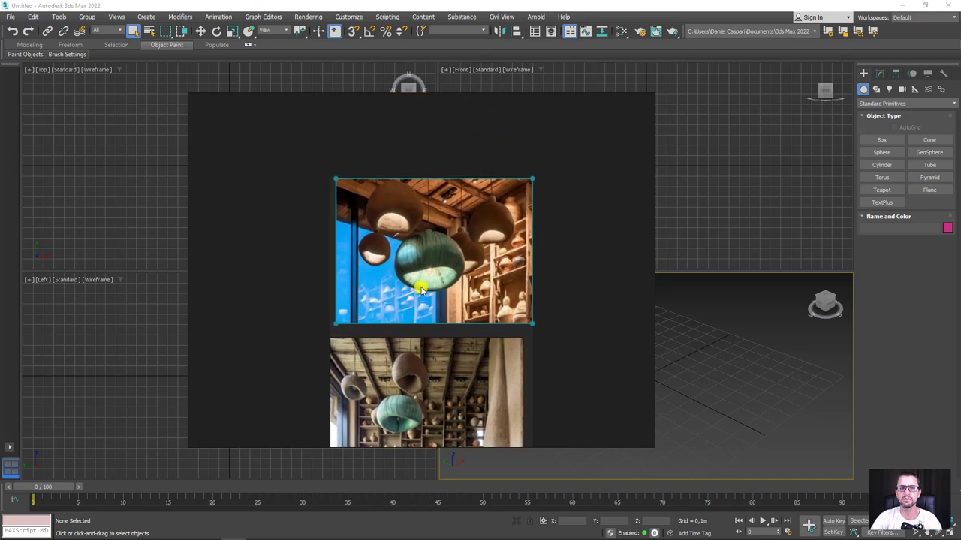
pyautogui.scroll(2, 421, 290)
pyautogui.scroll(1, 422, 290)
pyautogui.scroll(-2, 422, 290)
pyautogui.moveTo(422, 300); pyautogui.dragTo(433, 177, button='middle')
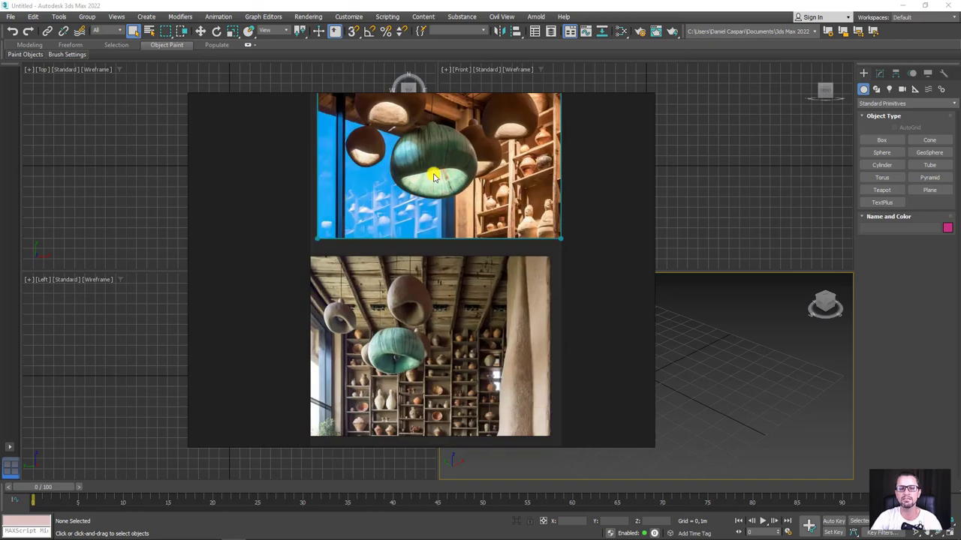
pyautogui.scroll(2, 396, 330)
pyautogui.scroll(2, 395, 331)
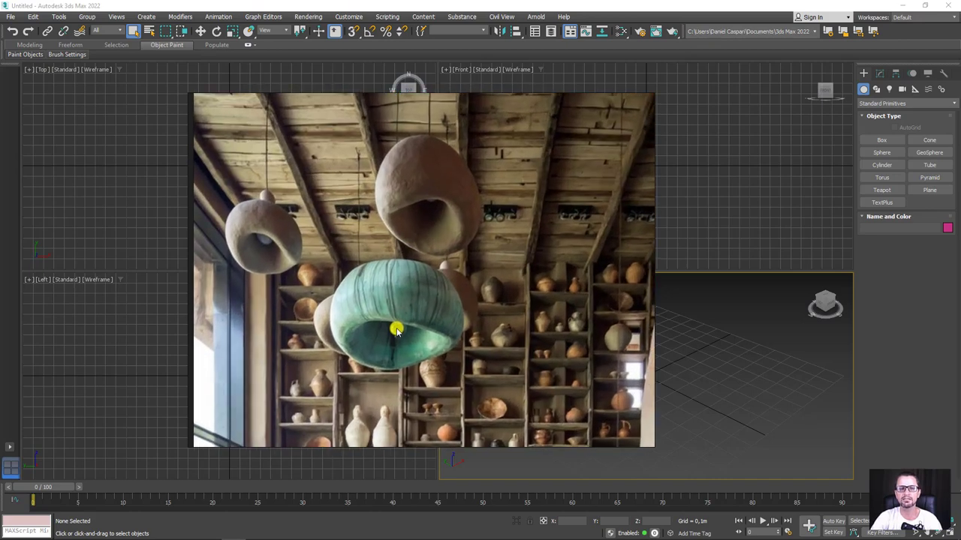
pyautogui.scroll(-1, 396, 330)
pyautogui.scroll(-2, 428, 262)
pyautogui.scroll(-1, 438, 266)
pyautogui.scroll(2, 405, 319)
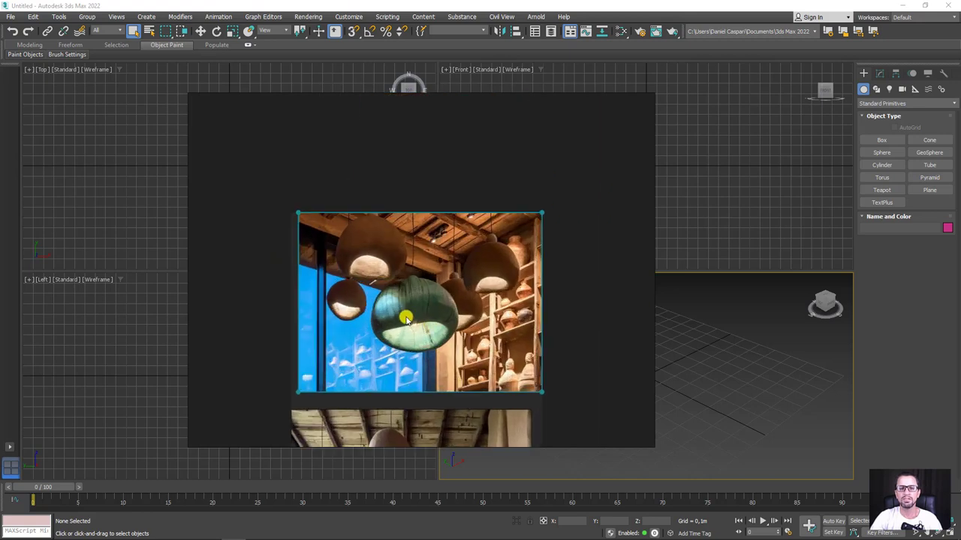
pyautogui.scroll(1, 406, 319)
pyautogui.scroll(1, 416, 311)
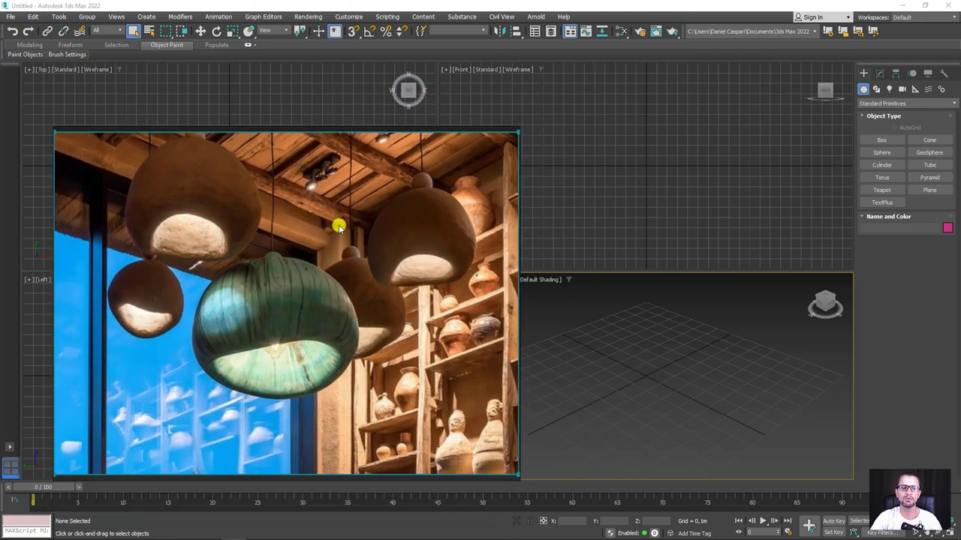
# Step: Move the PureRef reference window to the lower left and shrink it to a small panel
pyautogui.moveTo(416, 253); pyautogui.dragTo(255, 298)
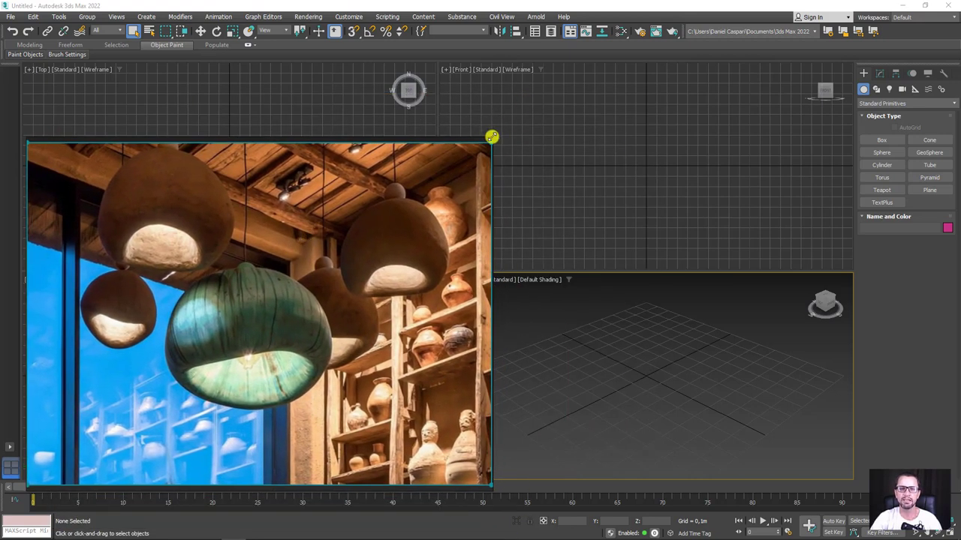
pyautogui.moveTo(491, 137); pyautogui.dragTo(429, 105)
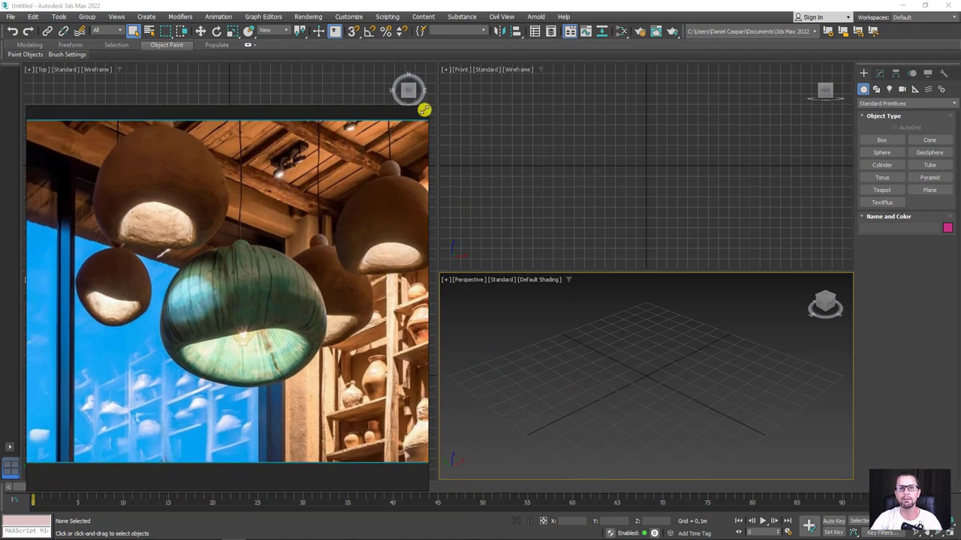
pyautogui.moveTo(424, 110); pyautogui.dragTo(364, 191)
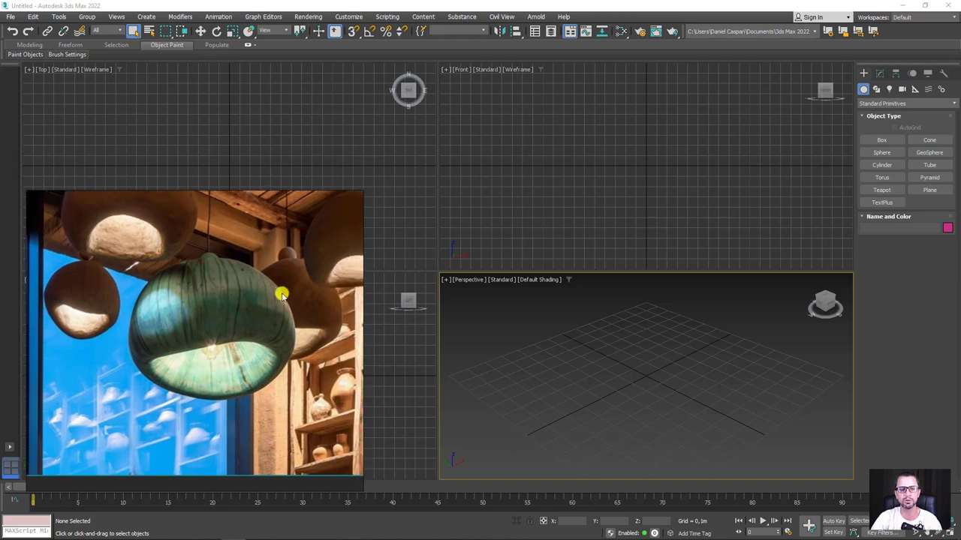
# Step: Zoom the photo onto the green lamp, pin it always on top, and widen the Perspective viewport
pyautogui.moveTo(282, 294); pyautogui.dragTo(253, 315, button='middle')
pyautogui.scroll(3, 227, 367)
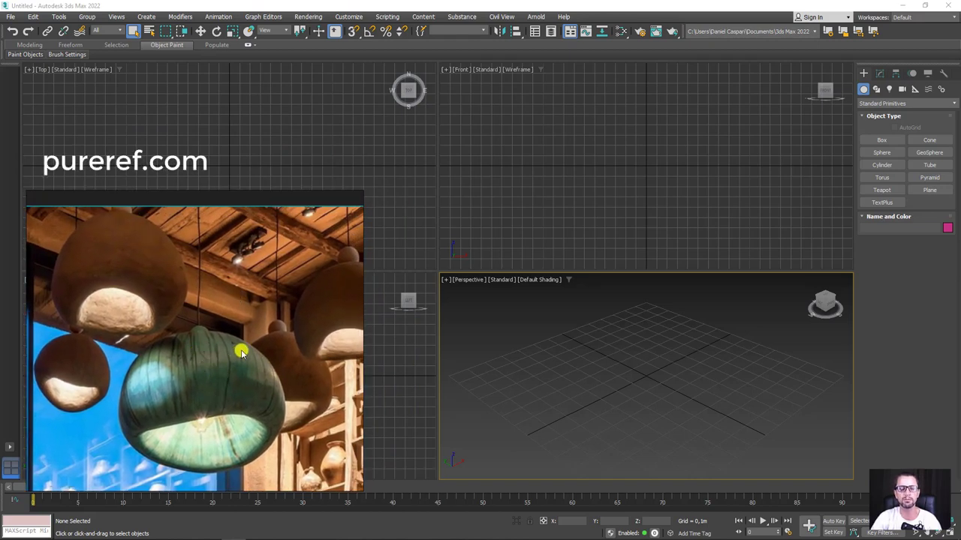
pyautogui.hotkey('ctrl', 'shift', 'a')
pyautogui.moveTo(542, 365); pyautogui.dragTo(534, 348, button='middle')
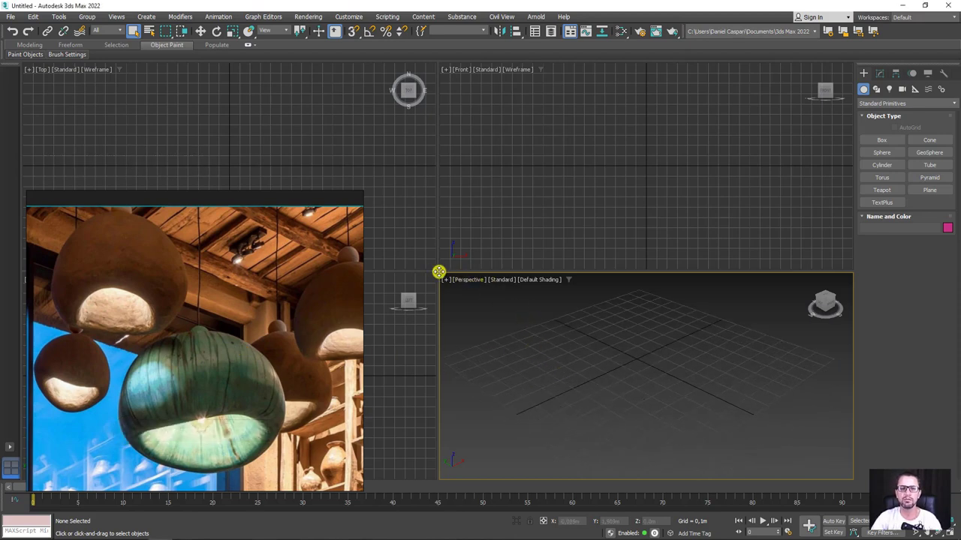
pyautogui.moveTo(437, 272); pyautogui.dragTo(348, 45)
# Step: Enlarge the main viewport, cancel the accidental Save File As dialog, and switch to the Left view
pyautogui.moveTo(536, 236); pyautogui.dragTo(531, 238, button='middle')
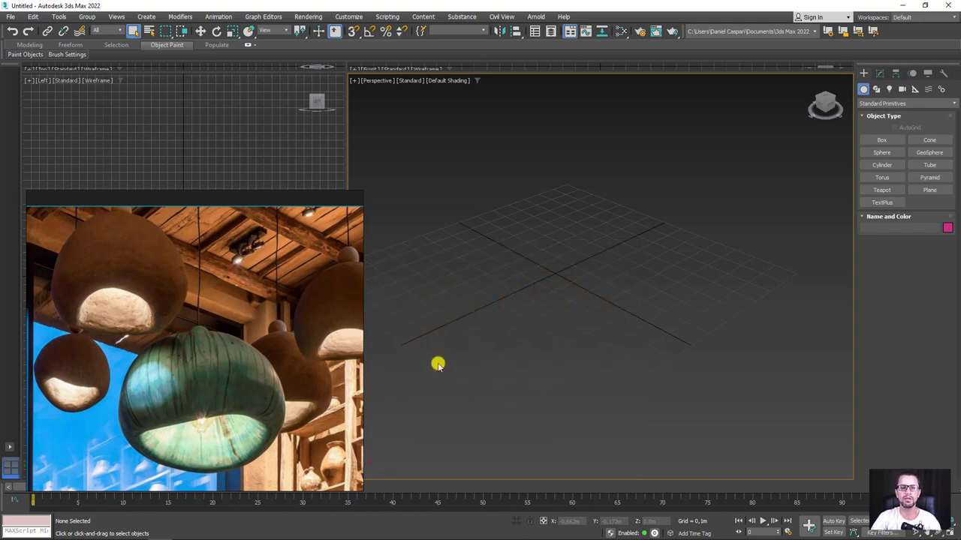
pyautogui.hotkey('ctrl', 's')
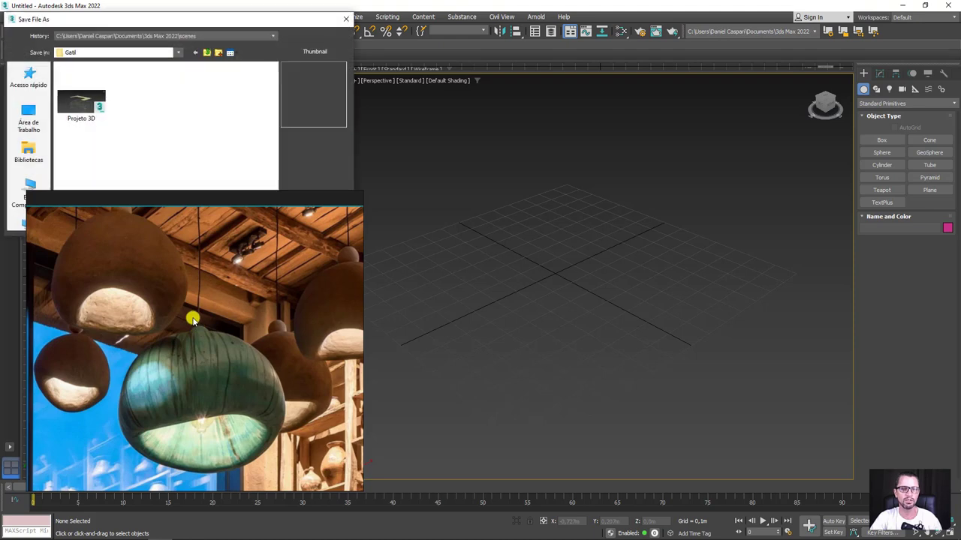
pyautogui.click(345, 18)
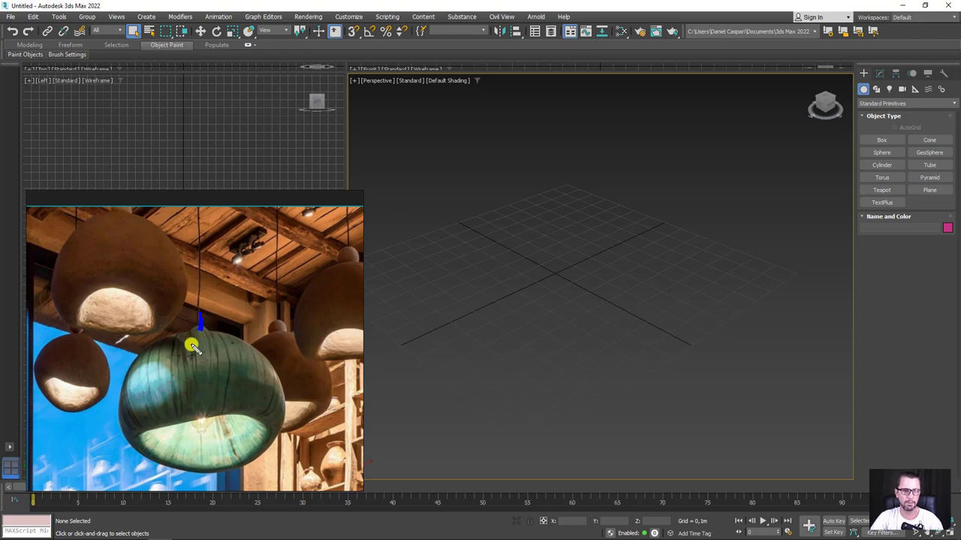
pyautogui.press('l')
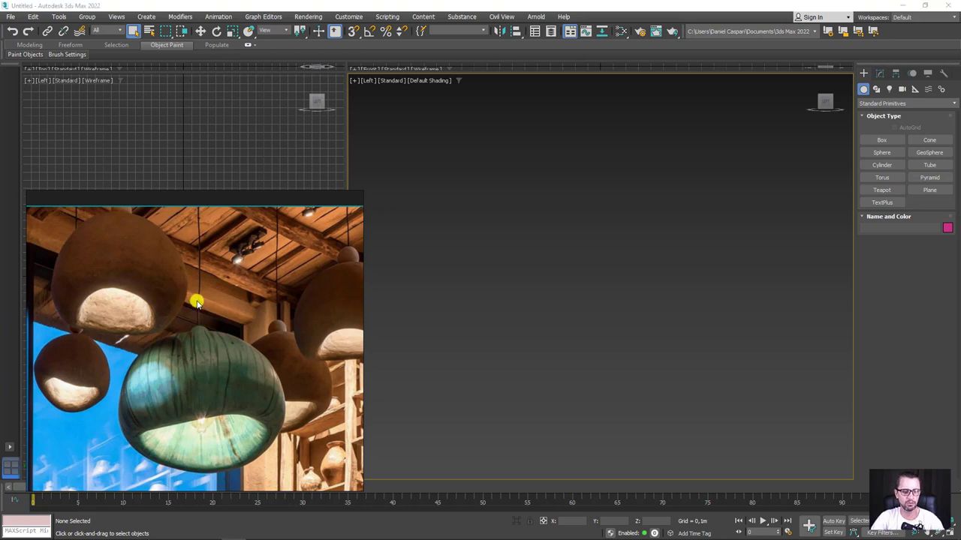
# Step: Sketch a trial outline over the green lamp in PureRef, then clear it
pyautogui.moveTo(198, 305)
pyautogui.mouseDown()
pyautogui.moveTo(127, 443)
pyautogui.moveTo(150, 454)
pyautogui.moveTo(172, 389)
pyautogui.moveTo(196, 374)
pyautogui.mouseUp()
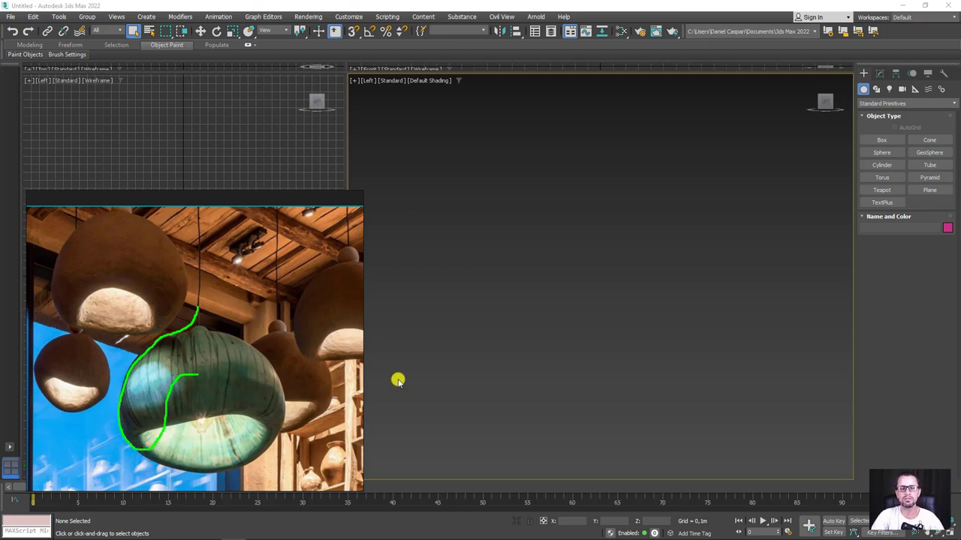
pyautogui.moveTo(198, 307)
pyautogui.mouseDown()
pyautogui.moveTo(207, 302)
pyautogui.moveTo(198, 318)
pyautogui.moveTo(219, 471)
pyautogui.mouseUp()
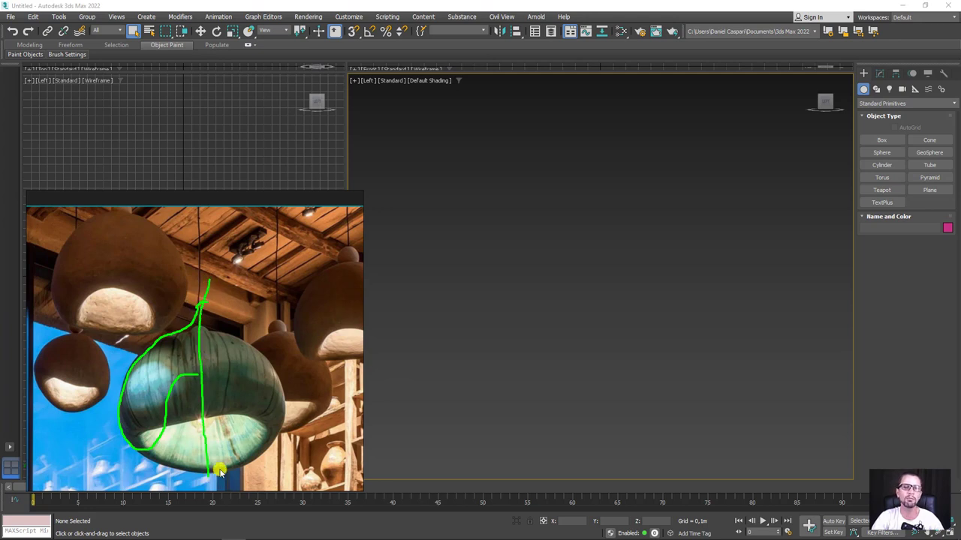
pyautogui.press('Escape')
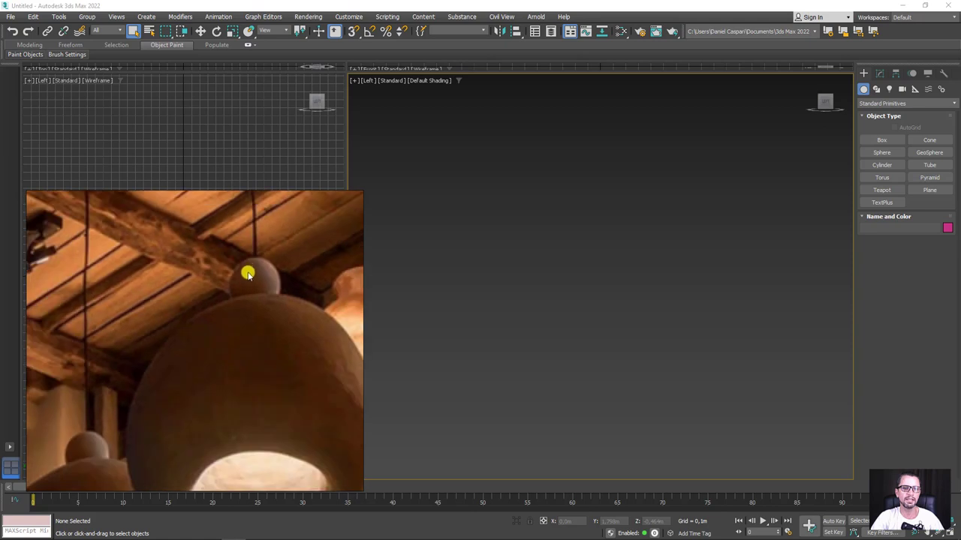
# Step: Trace the brown bell lamp's profile, centre line and right side, then clear the strokes
pyautogui.moveTo(268, 217)
pyautogui.mouseDown()
pyautogui.moveTo(256, 223)
pyautogui.moveTo(248, 251)
pyautogui.moveTo(187, 300)
pyautogui.moveTo(168, 350)
pyautogui.moveTo(180, 399)
pyautogui.moveTo(202, 409)
pyautogui.moveTo(224, 390)
pyautogui.moveTo(227, 314)
pyautogui.mouseUp()
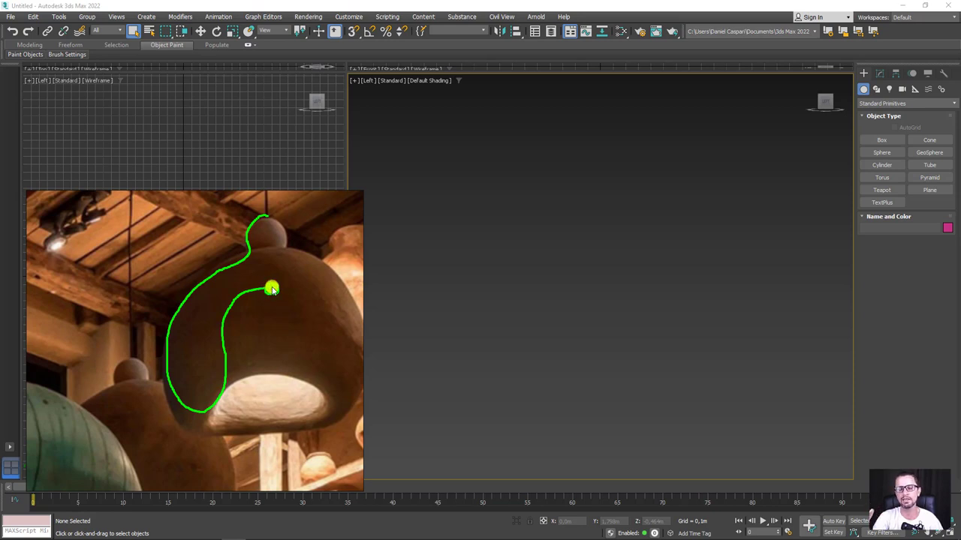
pyautogui.moveTo(298, 295)
pyautogui.mouseDown()
pyautogui.moveTo(324, 374)
pyautogui.moveTo(373, 315)
pyautogui.moveTo(311, 253)
pyautogui.mouseUp()
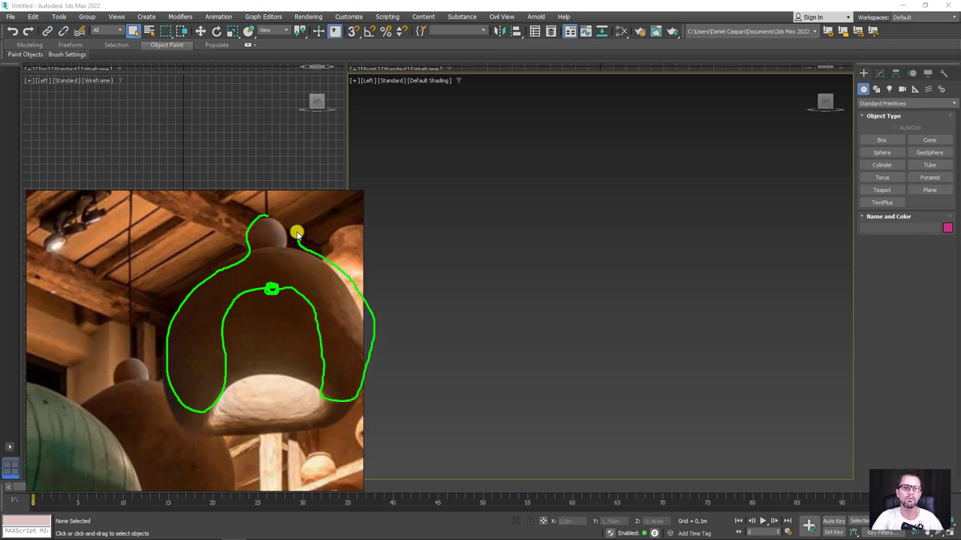
pyautogui.moveTo(266, 192); pyautogui.dragTo(264, 412)
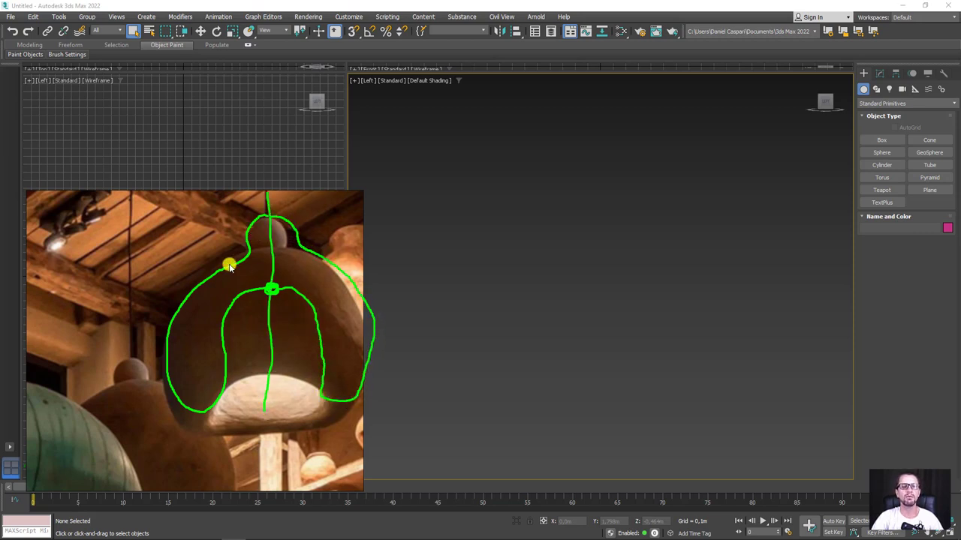
pyautogui.moveTo(337, 274); pyautogui.dragTo(292, 349)
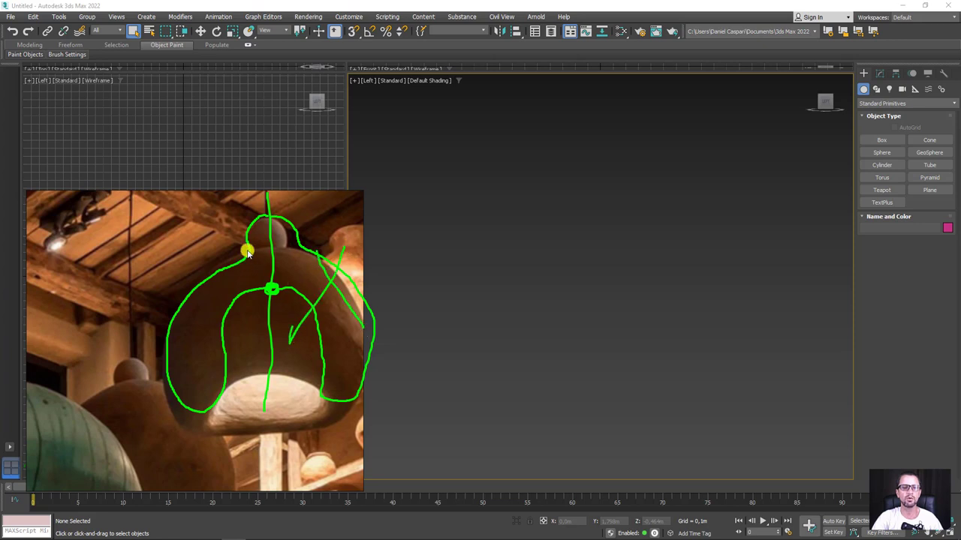
pyautogui.press('Escape')
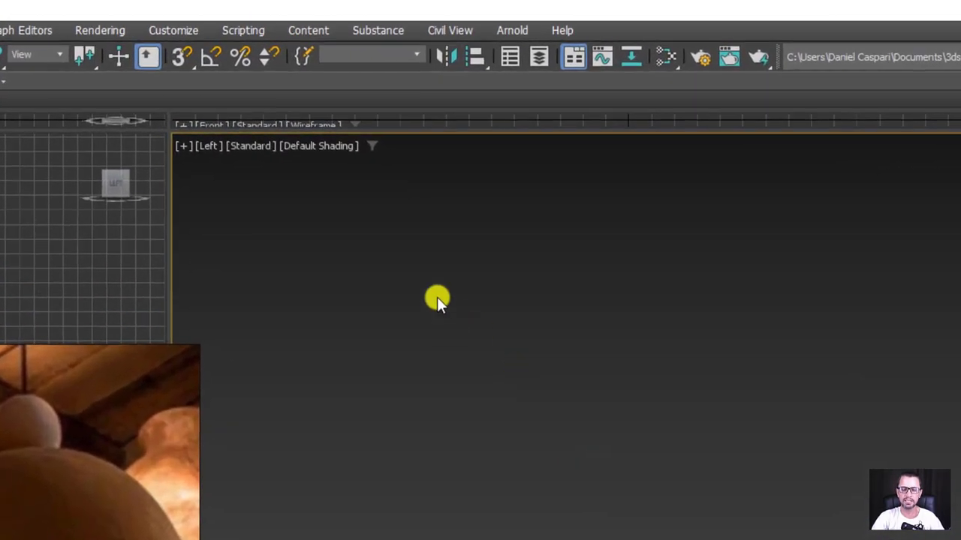
# Step: Keep the Left view, then choose the Splines category and the Line tool in Create > Shapes
pyautogui.click(211, 148)
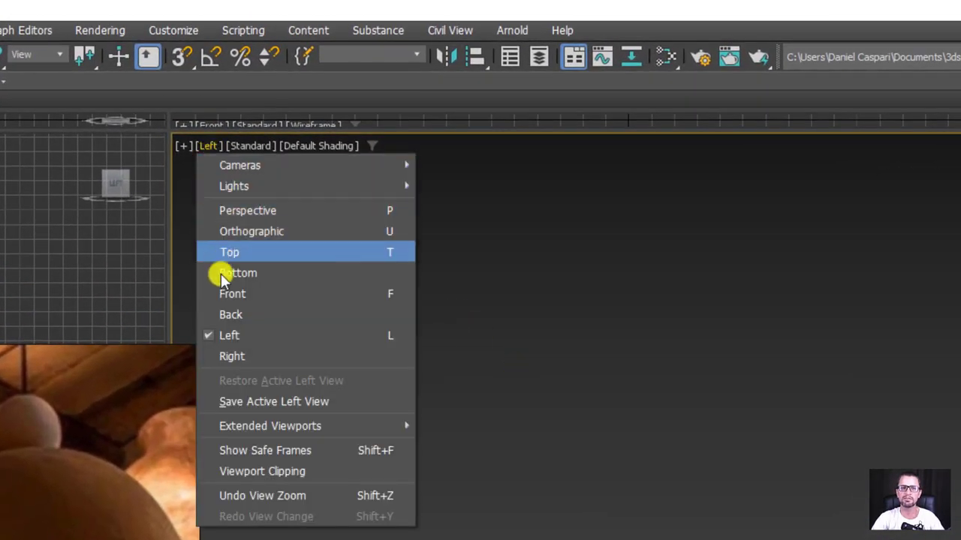
pyautogui.click(378, 335)
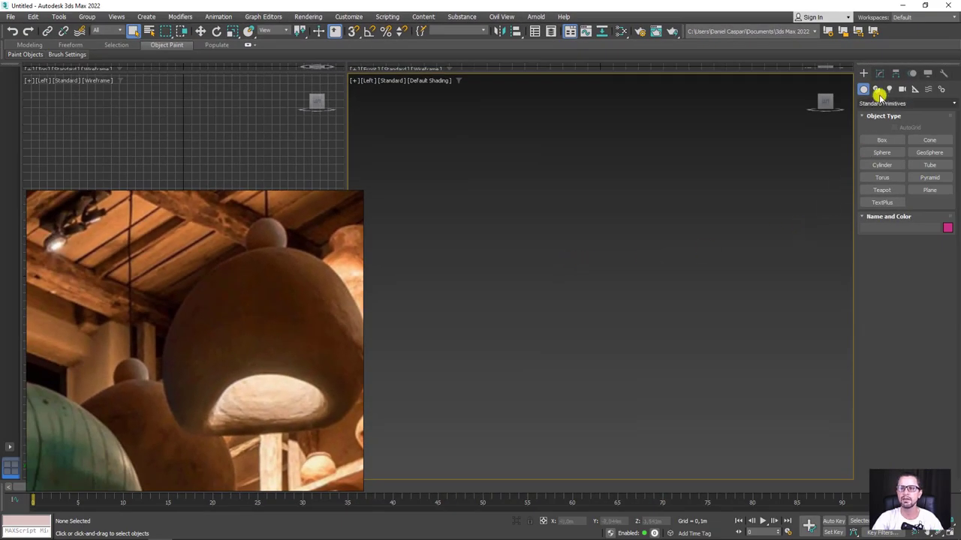
pyautogui.click(876, 89)
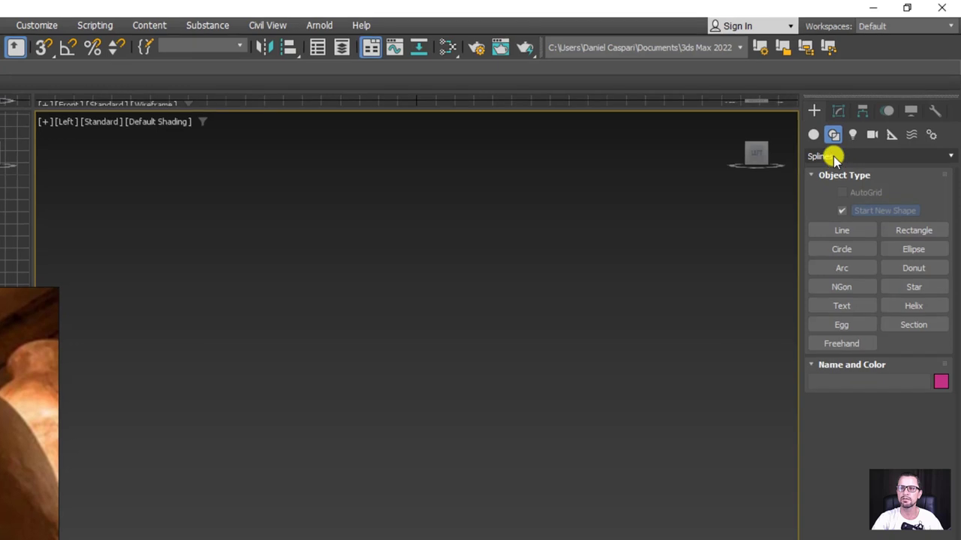
pyautogui.click(833, 156)
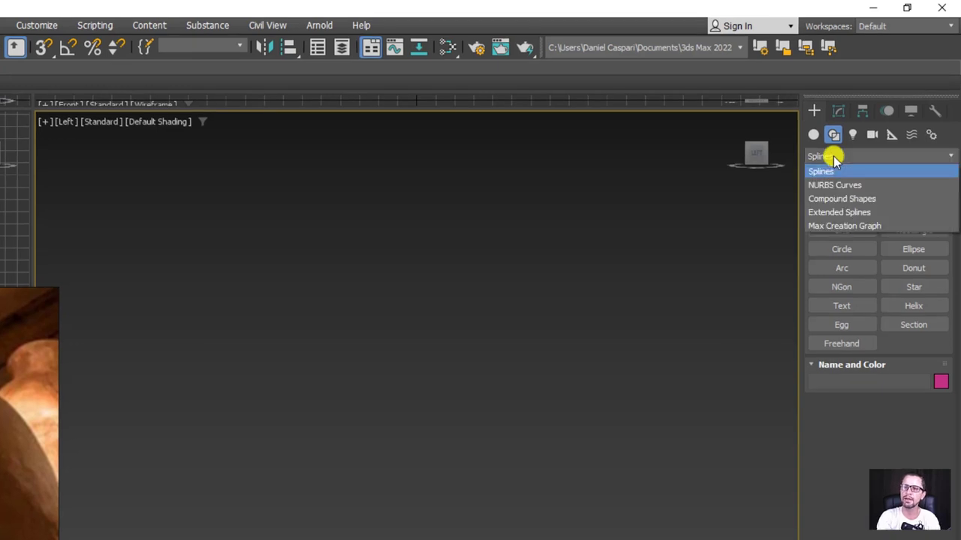
pyautogui.click(826, 171)
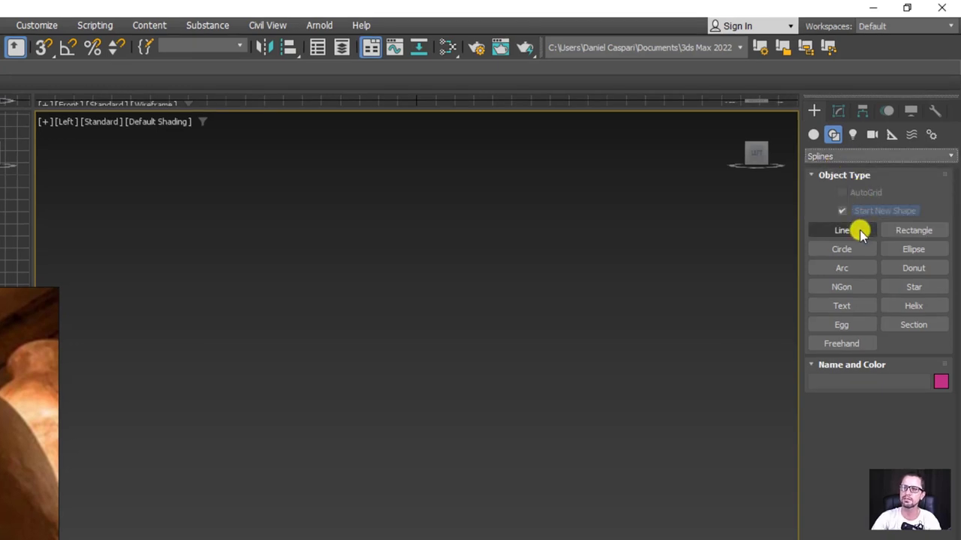
pyautogui.click(846, 231)
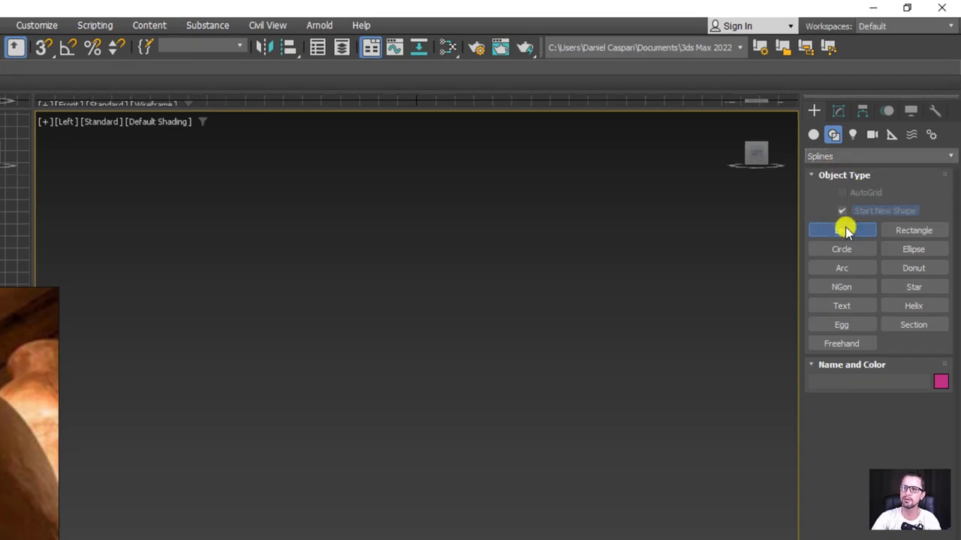
# Step: Draw the shade's outer profile with curved Bezier points from the top down to the lower outer curve
pyautogui.click(419, 253)
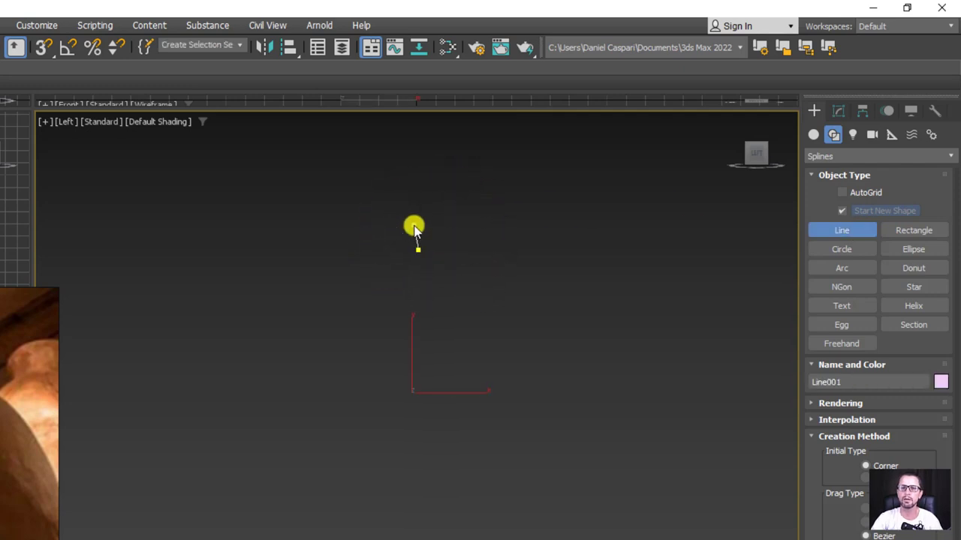
pyautogui.moveTo(368, 282); pyautogui.dragTo(361, 304)
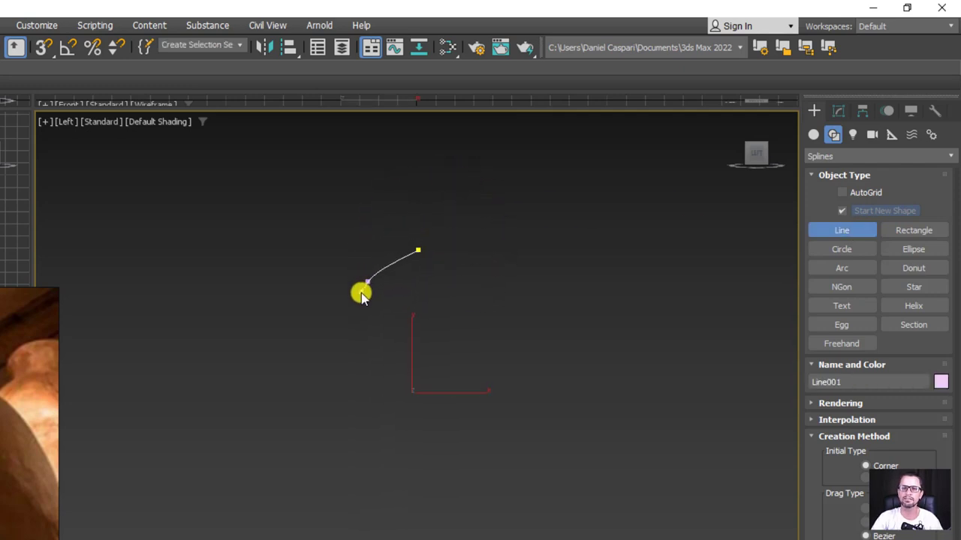
pyautogui.moveTo(376, 373); pyautogui.dragTo(382, 397)
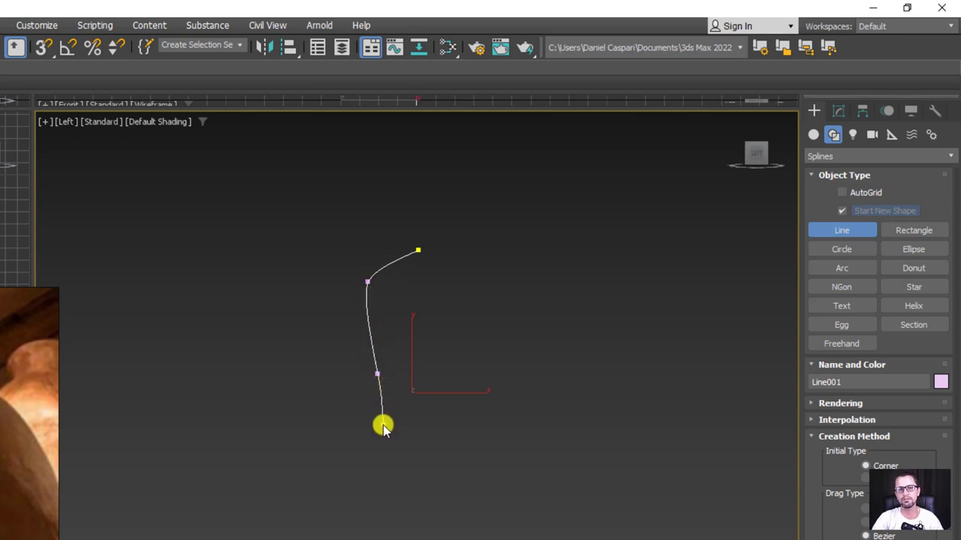
pyautogui.click(372, 364)
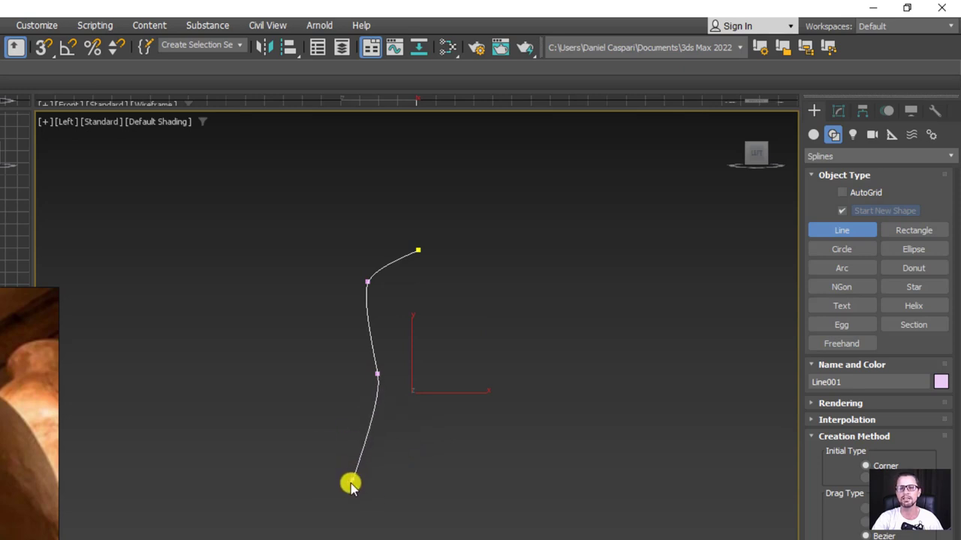
pyautogui.moveTo(347, 485); pyautogui.dragTo(339, 500)
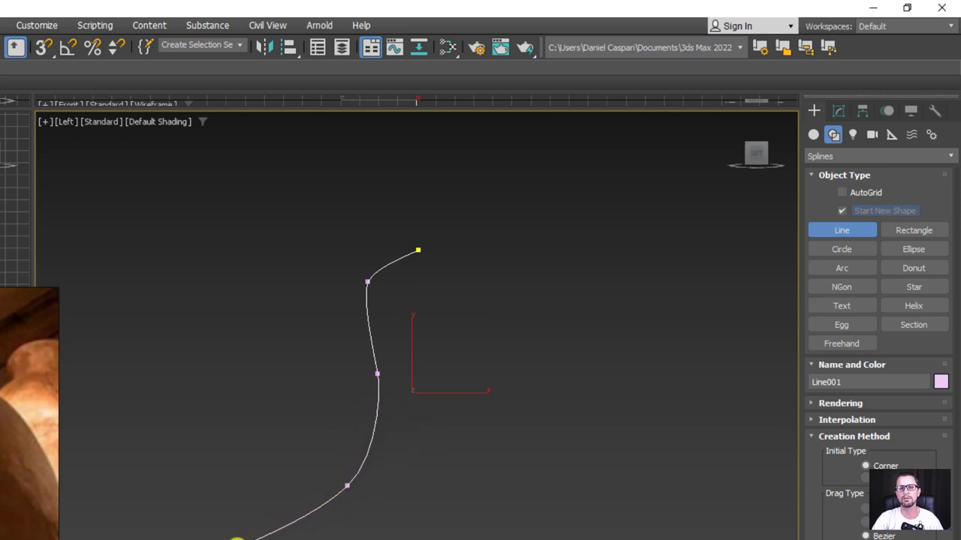
pyautogui.moveTo(236, 538); pyautogui.dragTo(325, 460, button='middle')
pyautogui.moveTo(263, 487); pyautogui.dragTo(253, 502)
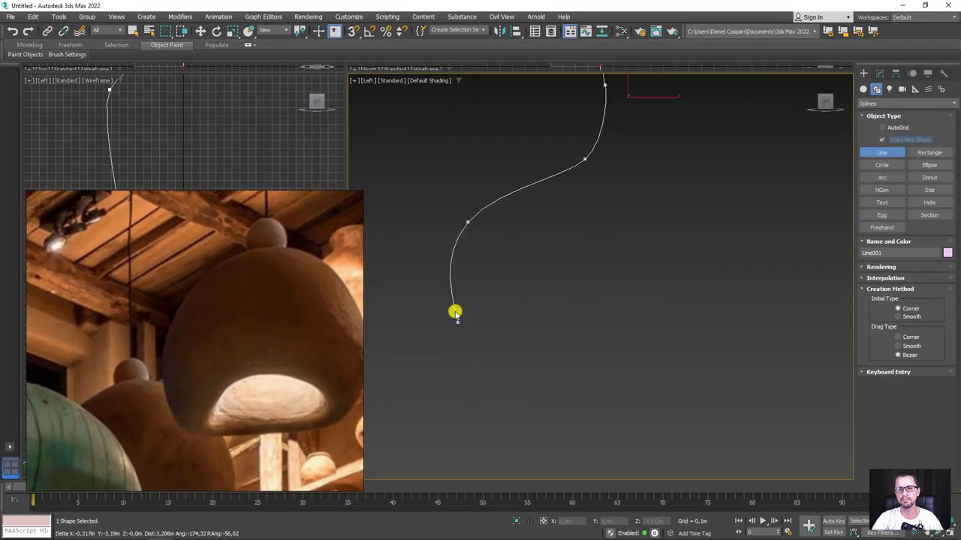
# Step: Continue Line001 around the bottom rim and up the inner wall, finish it, and open Modify
pyautogui.moveTo(474, 369); pyautogui.dragTo(488, 391)
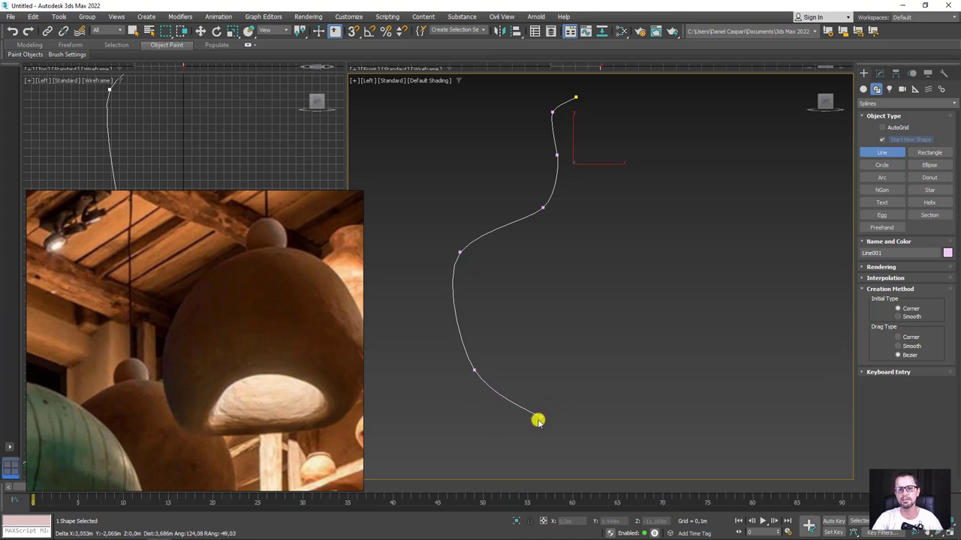
pyautogui.click(541, 423)
pyautogui.moveTo(542, 423); pyautogui.dragTo(565, 425)
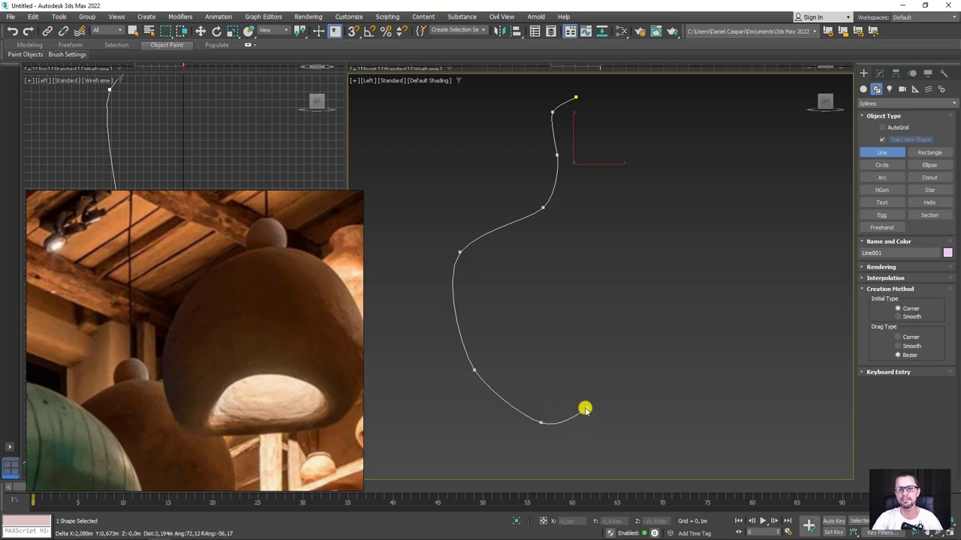
pyautogui.click(581, 408)
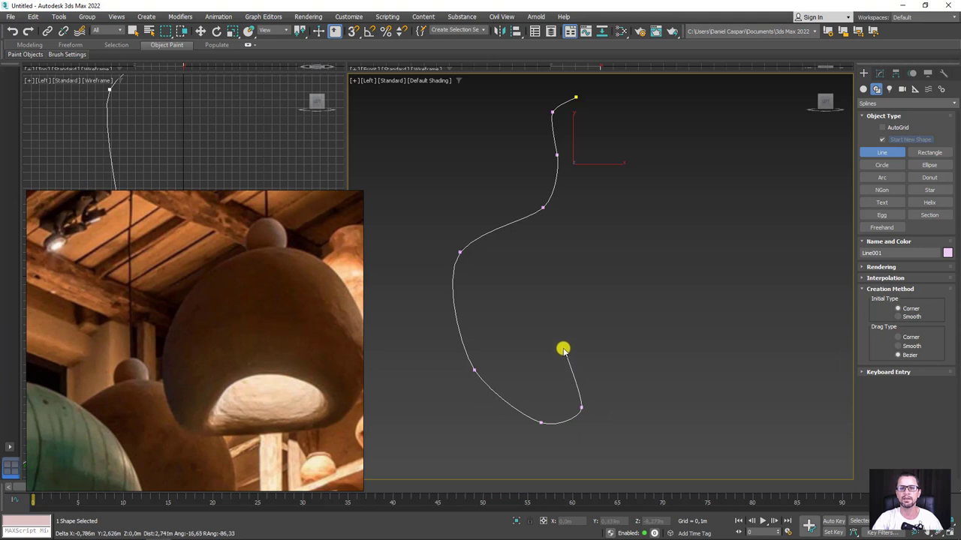
pyautogui.click(541, 280)
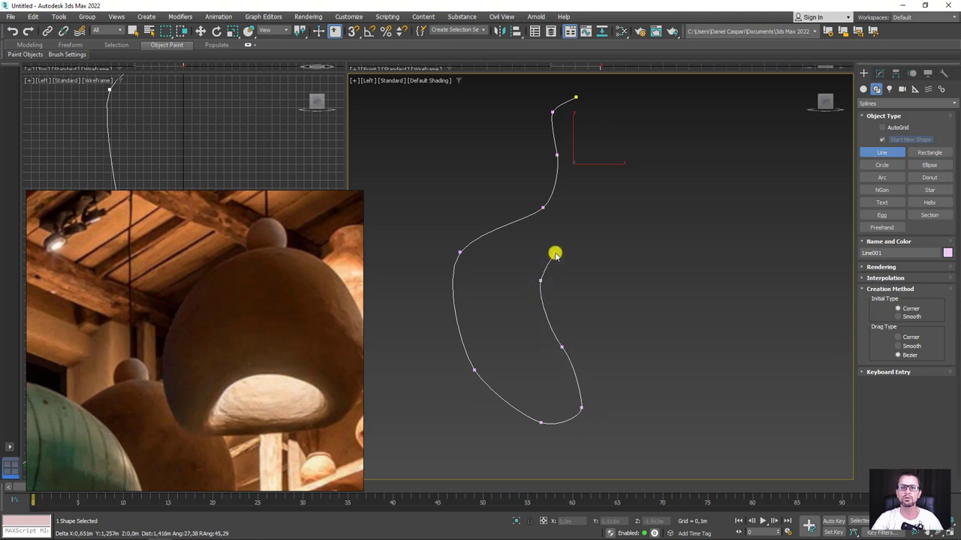
pyautogui.moveTo(572, 238); pyautogui.dragTo(582, 237)
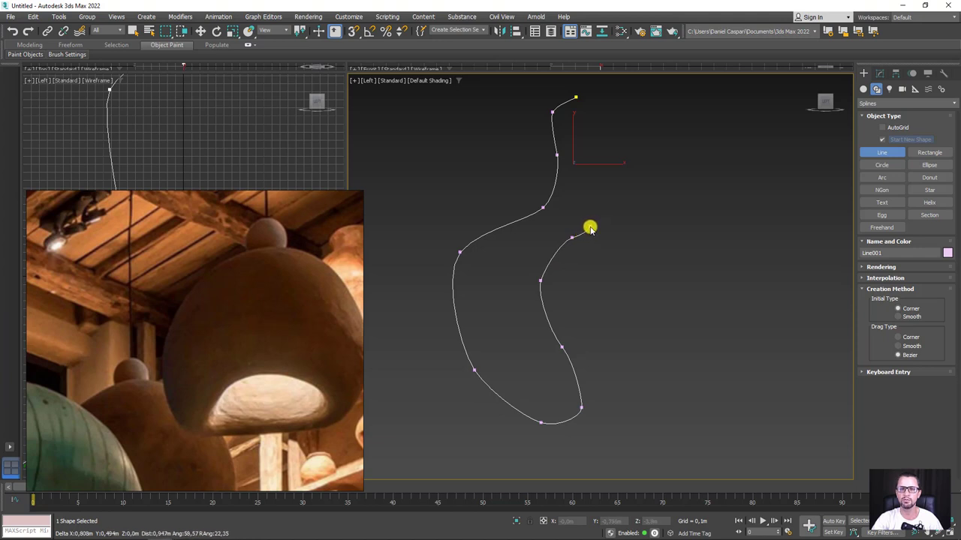
pyautogui.rightClick(591, 227)
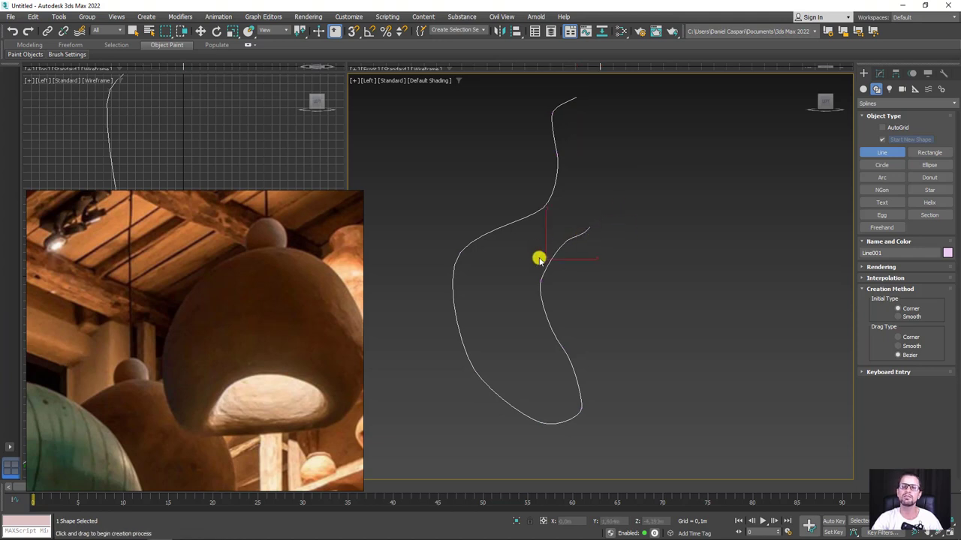
pyautogui.click(880, 73)
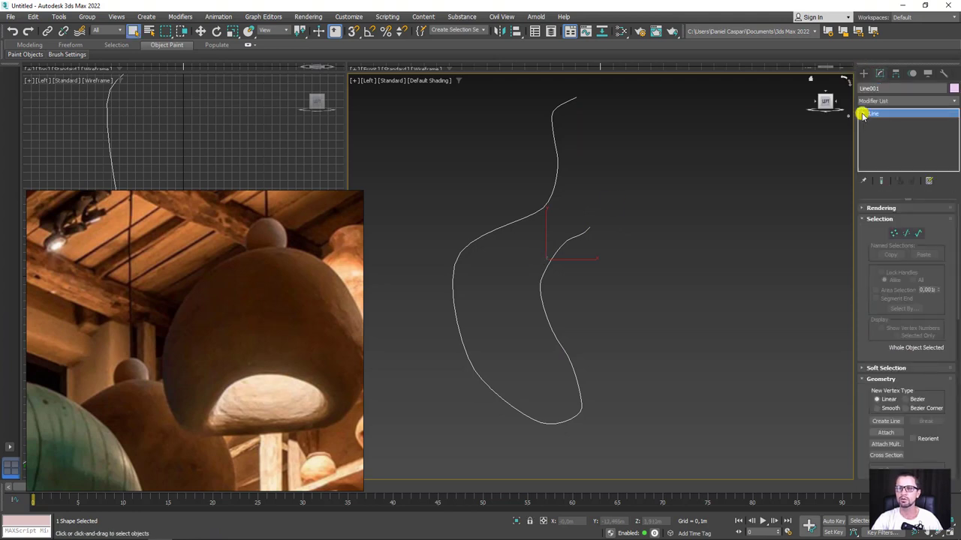
# Step: In Vertex mode, select the upper profile vertices and move one to reshape the curve
pyautogui.click(863, 113)
pyautogui.click(881, 122)
pyautogui.click(552, 111)
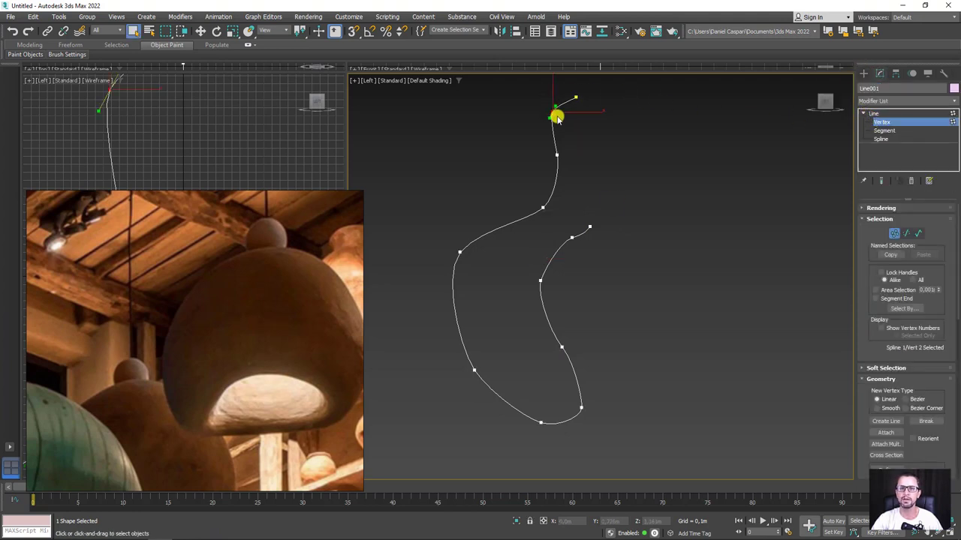
pyautogui.scroll(2, 552, 113)
pyautogui.click(568, 180)
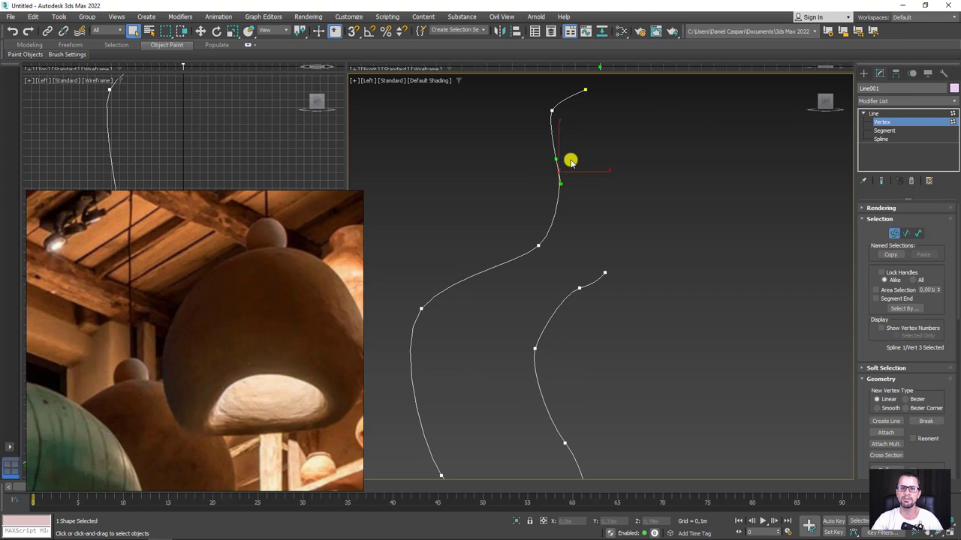
pyautogui.click(203, 31)
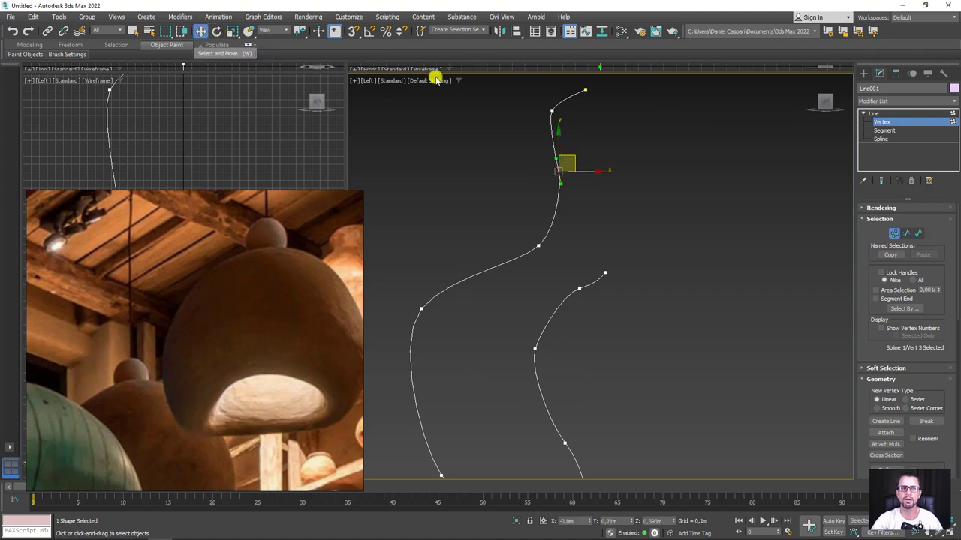
pyautogui.moveTo(570, 171)
pyautogui.mouseDown()
pyautogui.moveTo(573, 188)
pyautogui.moveTo(554, 143)
pyautogui.mouseUp()
pyautogui.click(232, 30)
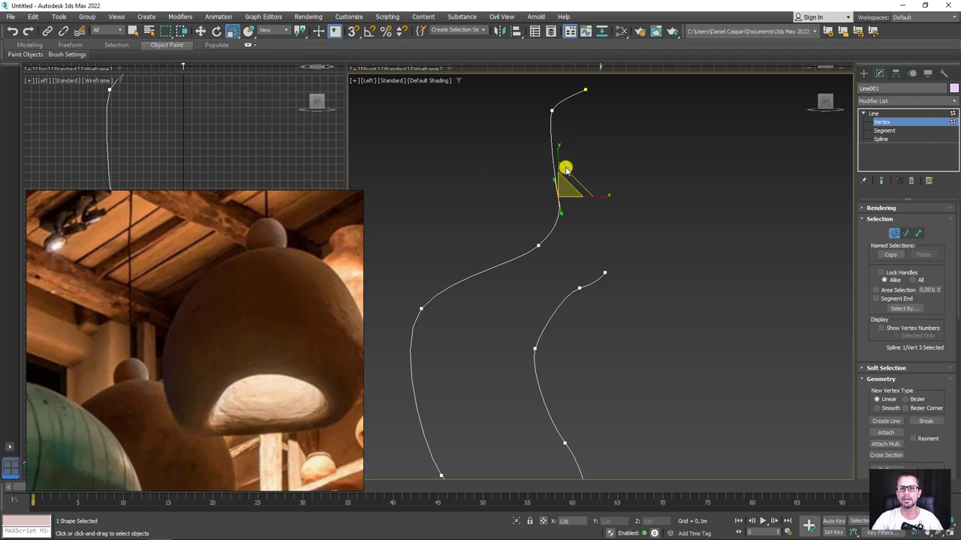
# Step: Rotate the handles of the next vertices down to smooth the profile's bends
pyautogui.moveTo(519, 221); pyautogui.dragTo(552, 260)
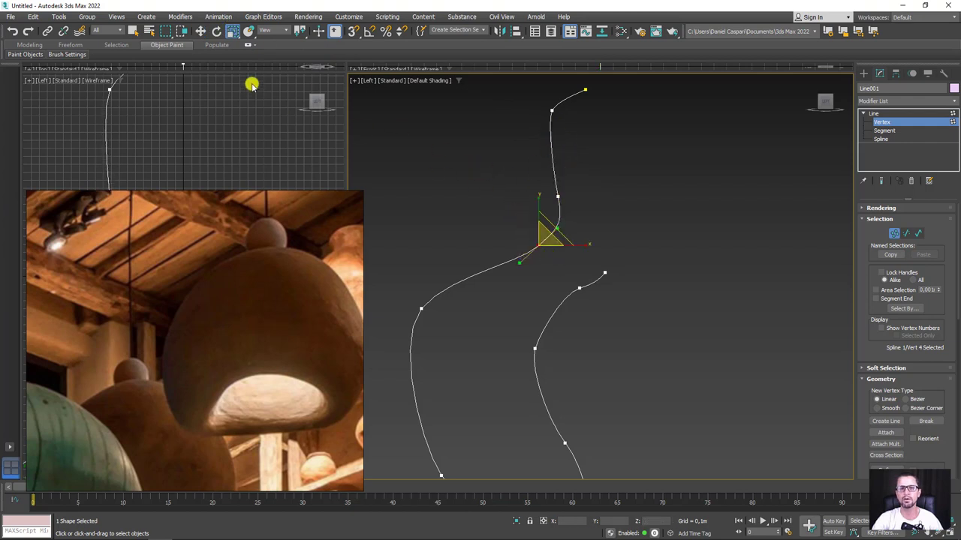
pyautogui.click(216, 30)
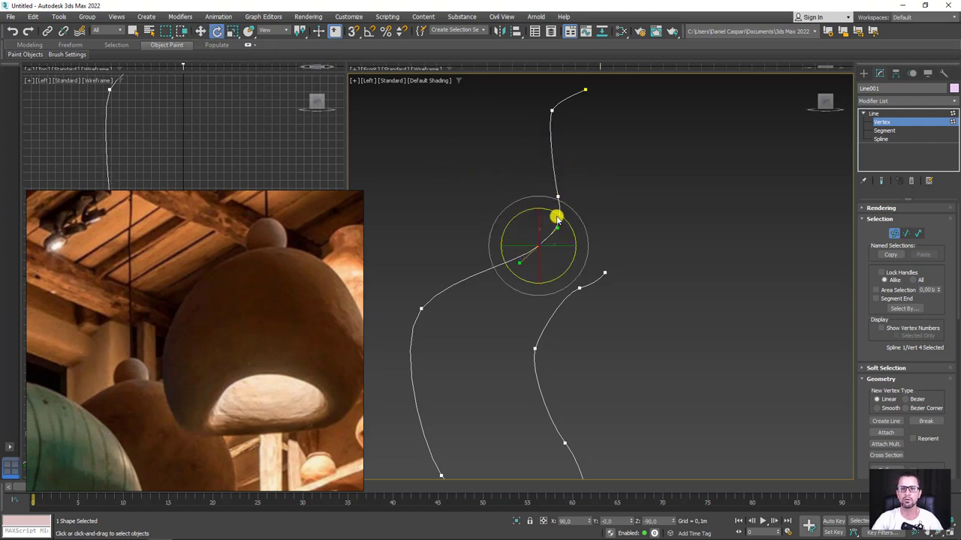
pyautogui.moveTo(556, 218)
pyautogui.mouseDown()
pyautogui.moveTo(568, 223)
pyautogui.moveTo(533, 215)
pyautogui.mouseUp()
pyautogui.press('w')
pyautogui.moveTo(435, 290); pyautogui.dragTo(408, 328)
pyautogui.press('e')
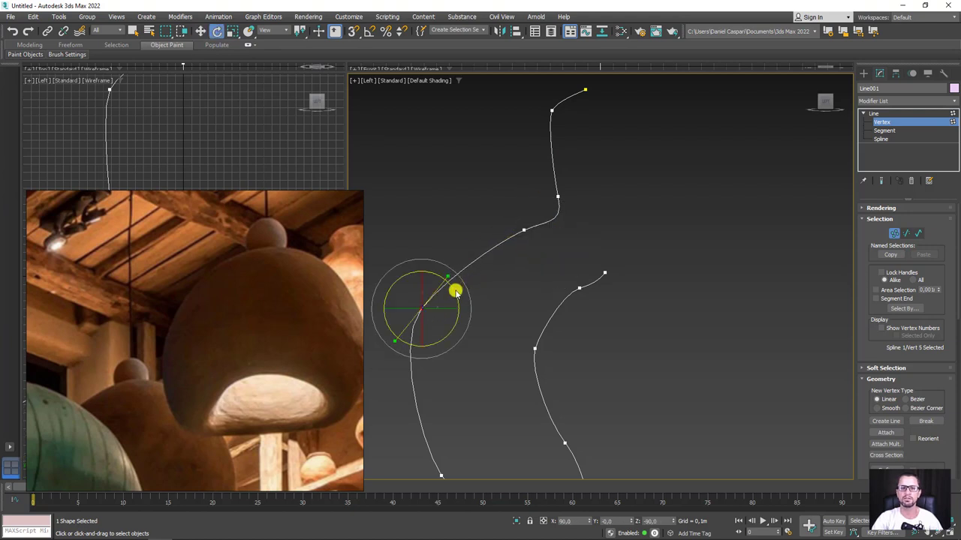
pyautogui.moveTo(455, 293)
pyautogui.mouseDown()
pyautogui.moveTo(446, 295)
pyautogui.moveTo(444, 285)
pyautogui.mouseUp()
pyautogui.press('w')
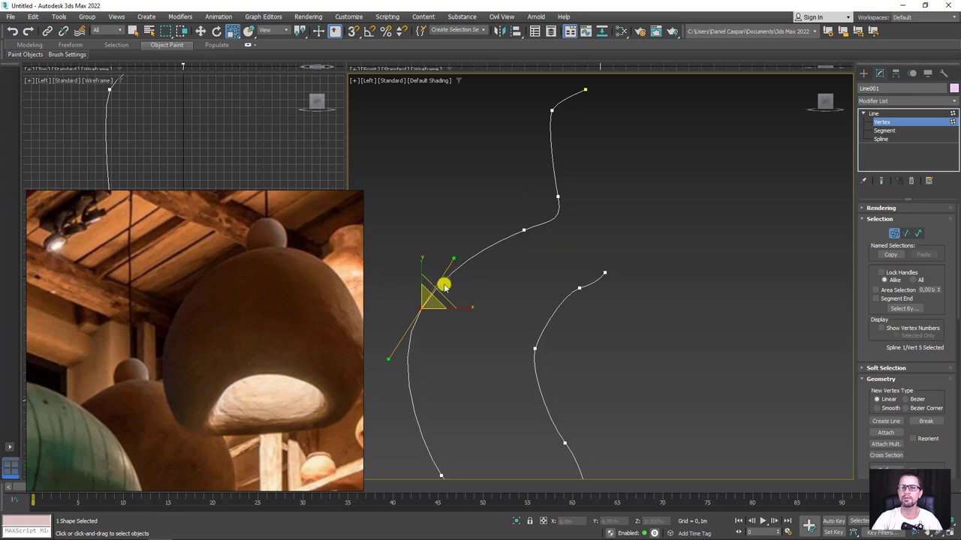
# Step: Reframe the whole profile and select vertices along the lower curve and inner wall
pyautogui.moveTo(530, 302); pyautogui.dragTo(560, 207, button='middle')
pyautogui.scroll(-2, 560, 207)
pyautogui.moveTo(545, 255); pyautogui.dragTo(479, 320)
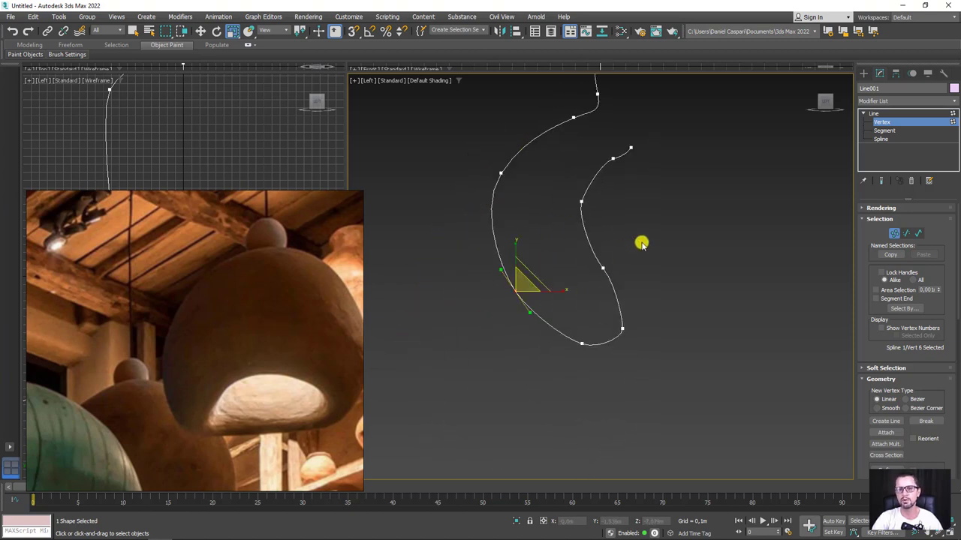
pyautogui.moveTo(638, 242); pyautogui.dragTo(578, 307, button='middle')
pyautogui.moveTo(578, 307); pyautogui.dragTo(519, 351)
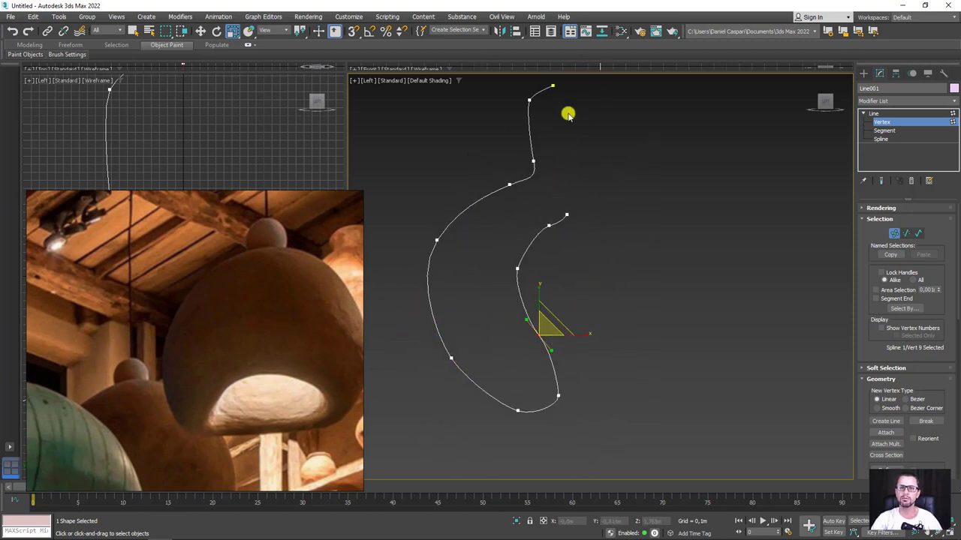
pyautogui.moveTo(568, 114); pyautogui.dragTo(562, 147, button='middle')
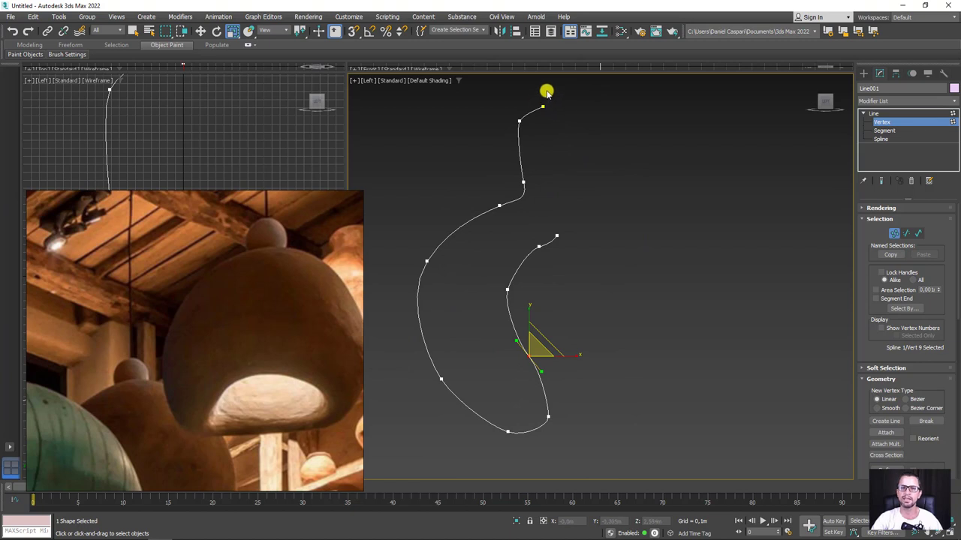
pyautogui.moveTo(545, 110)
pyautogui.mouseDown()
pyautogui.moveTo(539, 234)
pyautogui.moveTo(559, 224)
pyautogui.moveTo(510, 208)
pyautogui.mouseUp()
# Step: Shift the neck's top vertices right and nudge the vertex below to smooth the neck
pyautogui.press('w')
pyautogui.moveTo(547, 120); pyautogui.dragTo(566, 120)
pyautogui.click(571, 142)
pyautogui.click(538, 122)
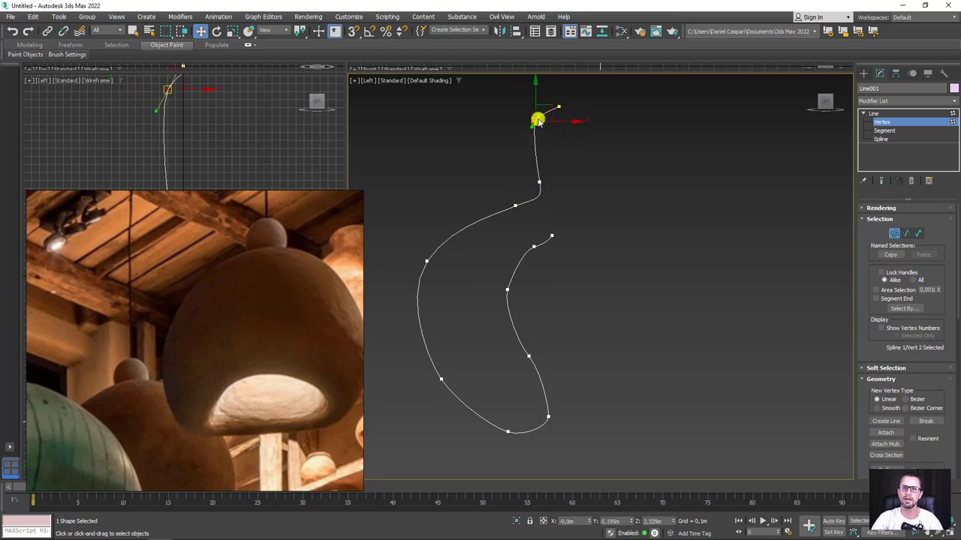
pyautogui.scroll(2, 538, 123)
pyautogui.press('e')
pyautogui.press('r')
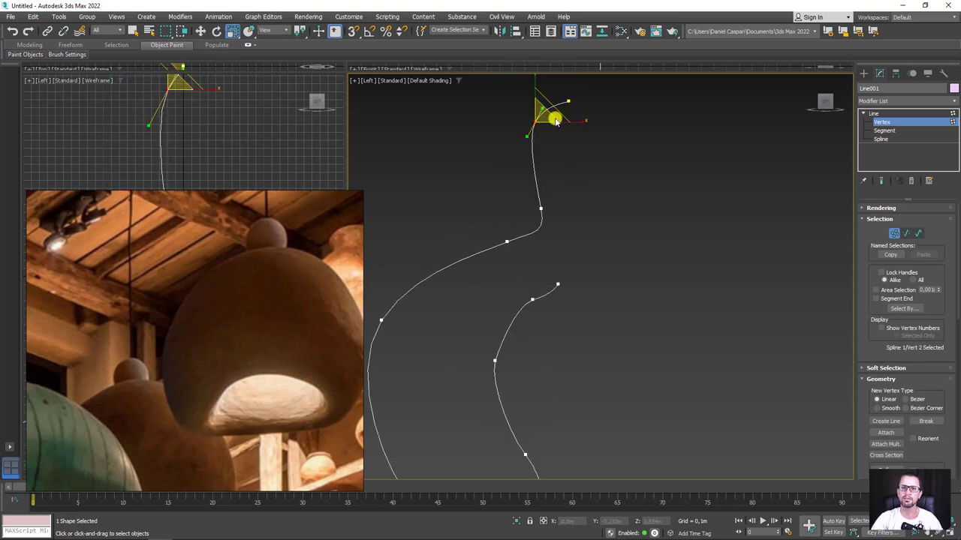
pyautogui.press('w')
pyautogui.click(540, 208)
pyautogui.moveTo(553, 200); pyautogui.dragTo(554, 189)
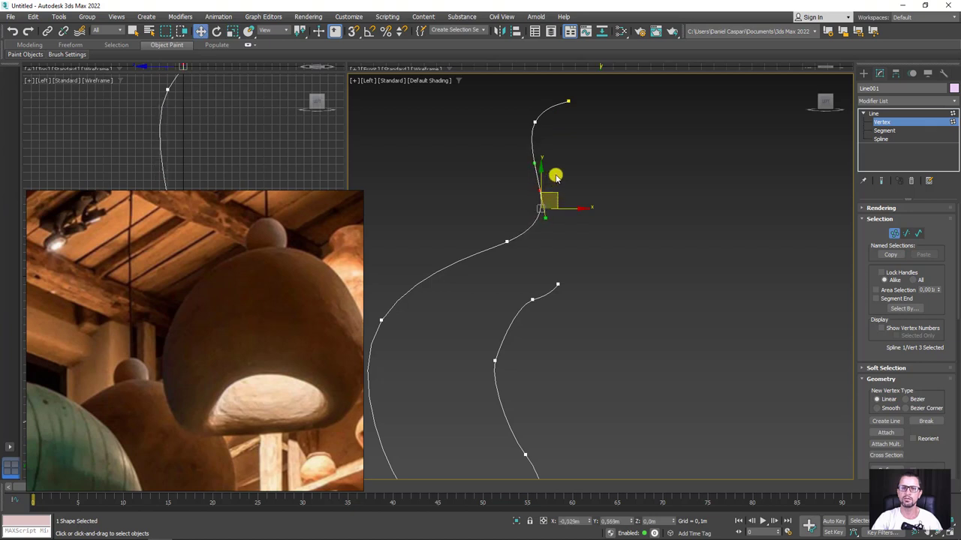
pyautogui.click(601, 157)
pyautogui.scroll(-2, 601, 158)
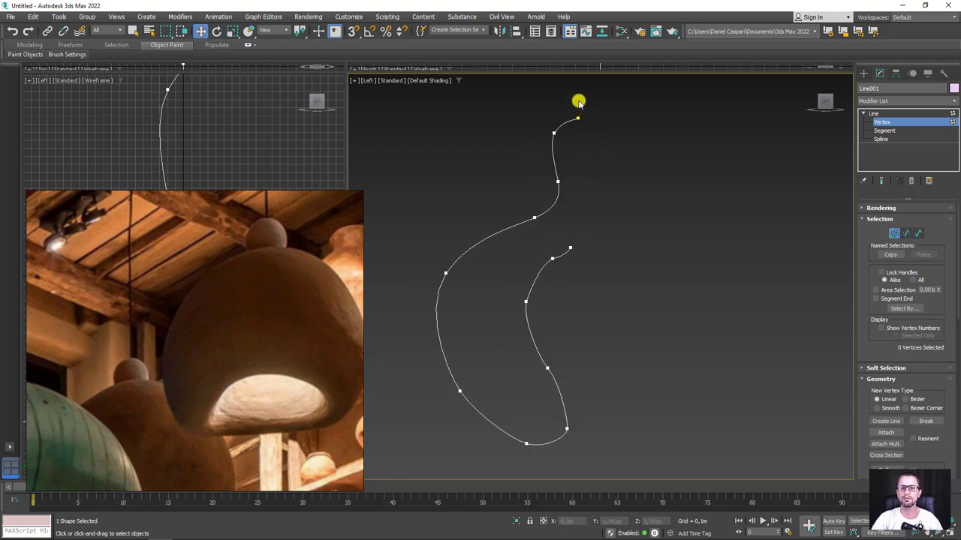
# Step: Box-select the lower vertices near the rim and pull them to the left
pyautogui.moveTo(575, 137); pyautogui.dragTo(592, 415)
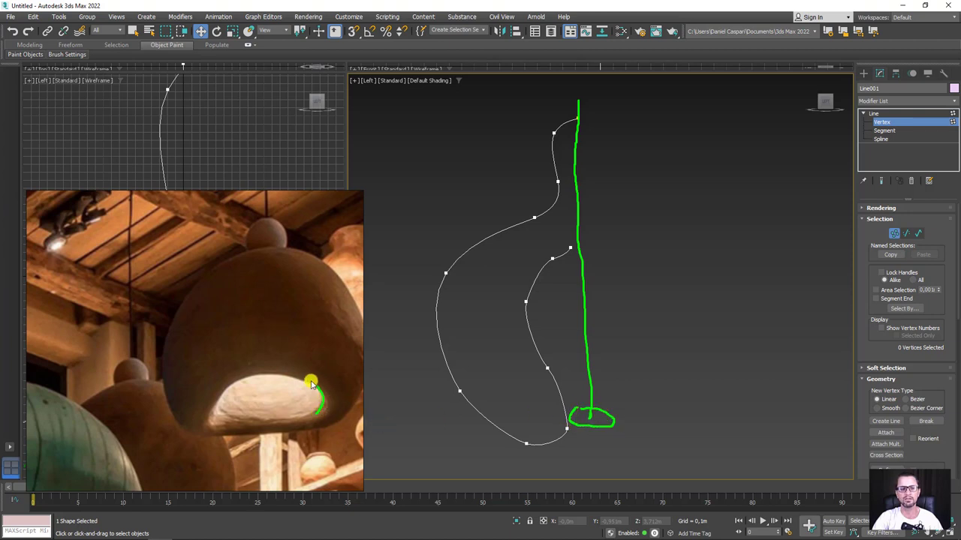
pyautogui.moveTo(312, 383)
pyautogui.mouseDown()
pyautogui.moveTo(207, 398)
pyautogui.moveTo(319, 402)
pyautogui.mouseUp()
pyautogui.press('Escape')
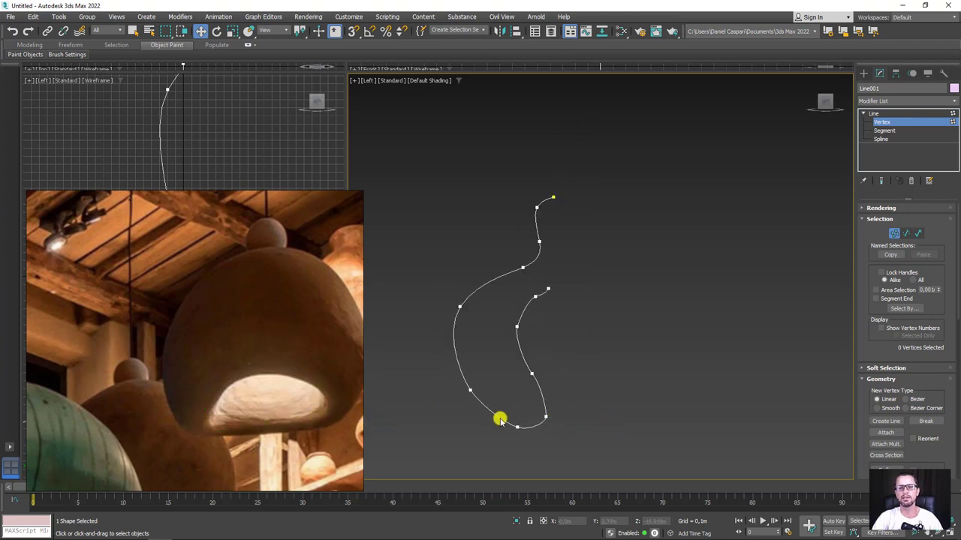
pyautogui.moveTo(572, 446); pyautogui.dragTo(437, 358)
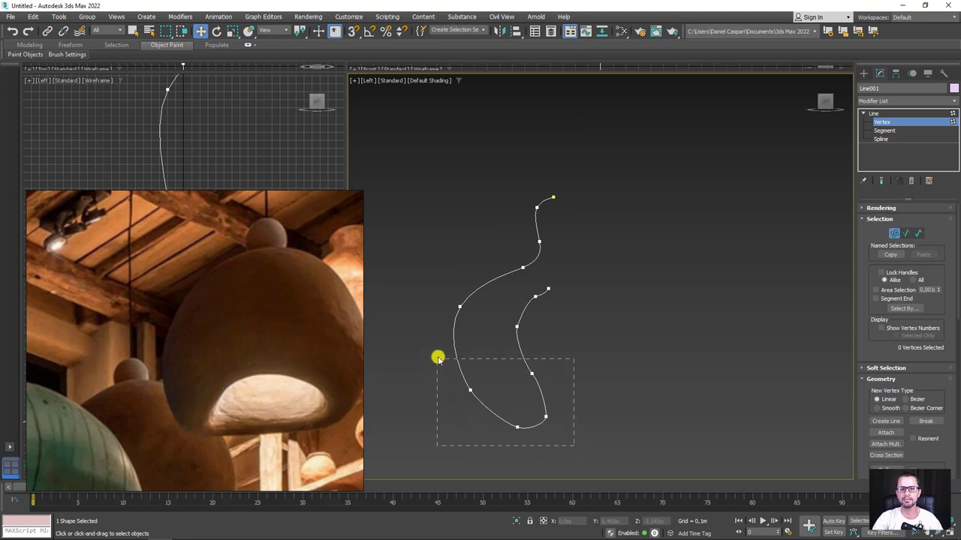
pyautogui.moveTo(533, 393); pyautogui.dragTo(484, 393)
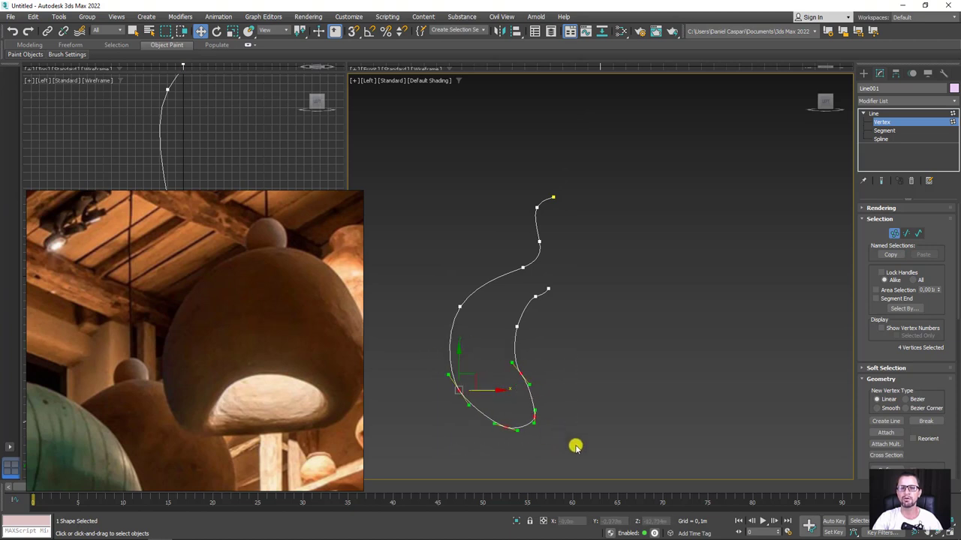
pyautogui.moveTo(566, 437); pyautogui.dragTo(488, 357)
pyautogui.moveTo(544, 420); pyautogui.dragTo(506, 427)
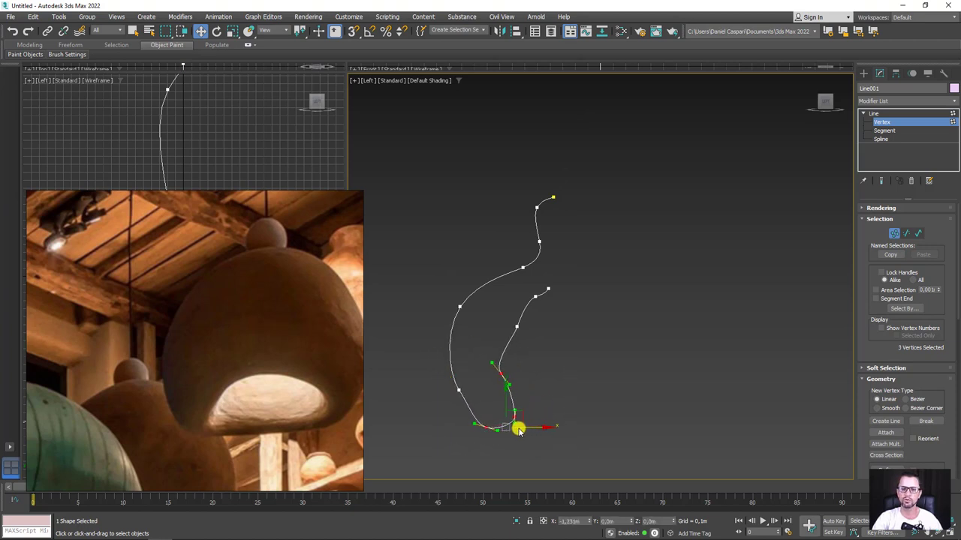
# Step: Move the inner-curve vertex left, rotate the lower outer vertex's tangents, then exit Vertex mode
pyautogui.click(517, 327)
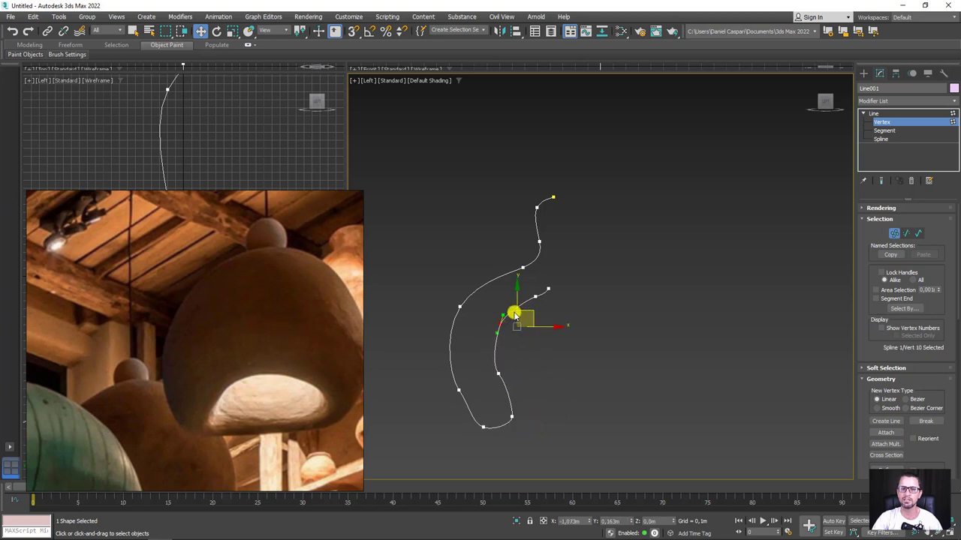
pyautogui.moveTo(530, 313); pyautogui.dragTo(512, 367)
pyautogui.click(497, 372)
pyautogui.click(509, 414)
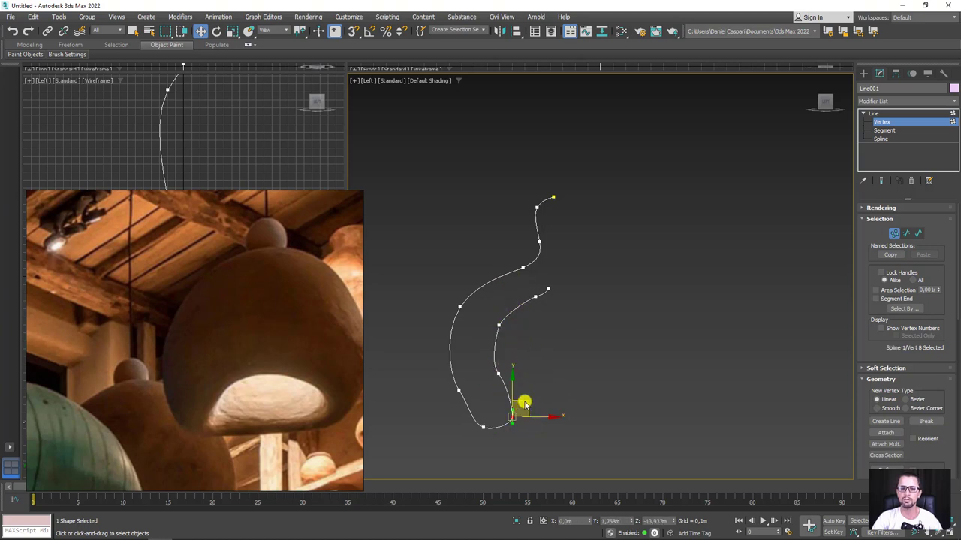
pyautogui.click(497, 372)
pyautogui.press('e')
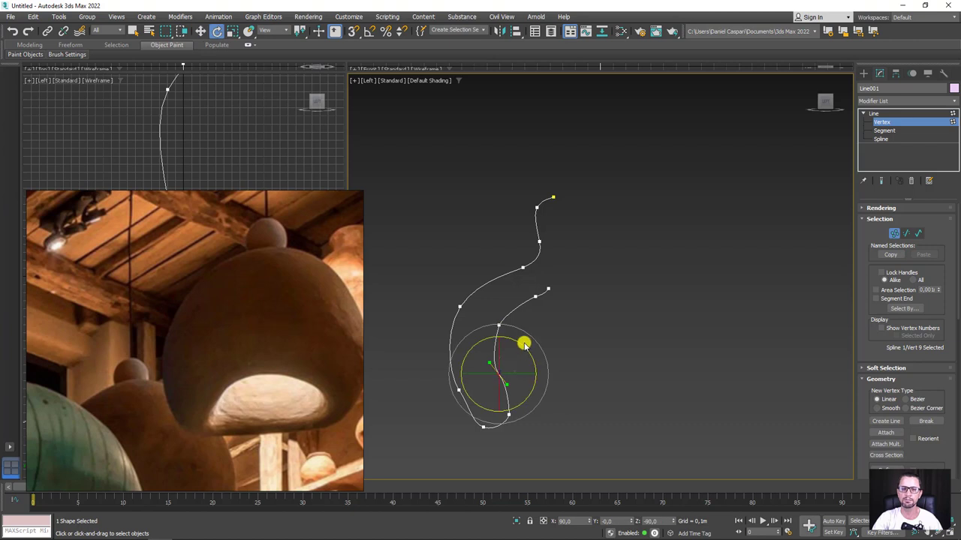
pyautogui.click(586, 349)
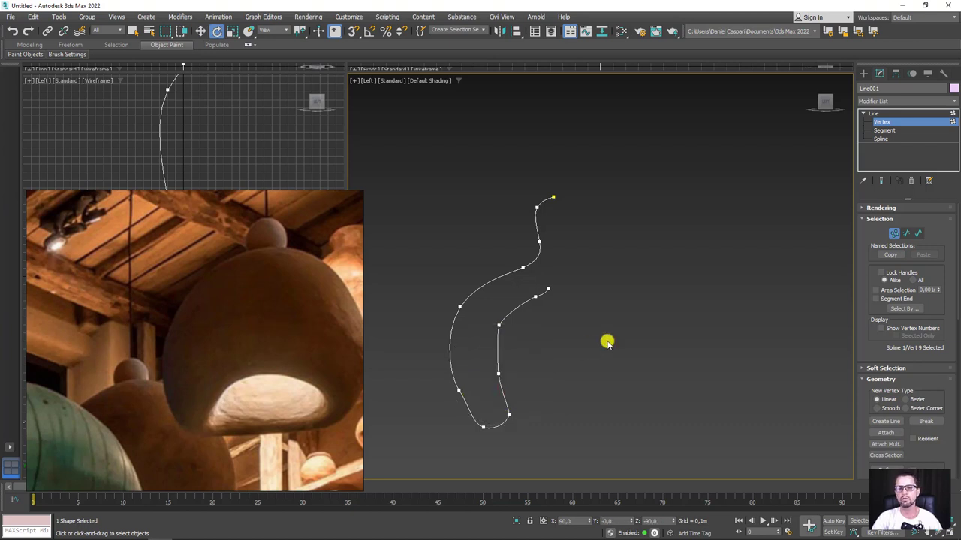
pyautogui.moveTo(465, 380); pyautogui.dragTo(433, 410)
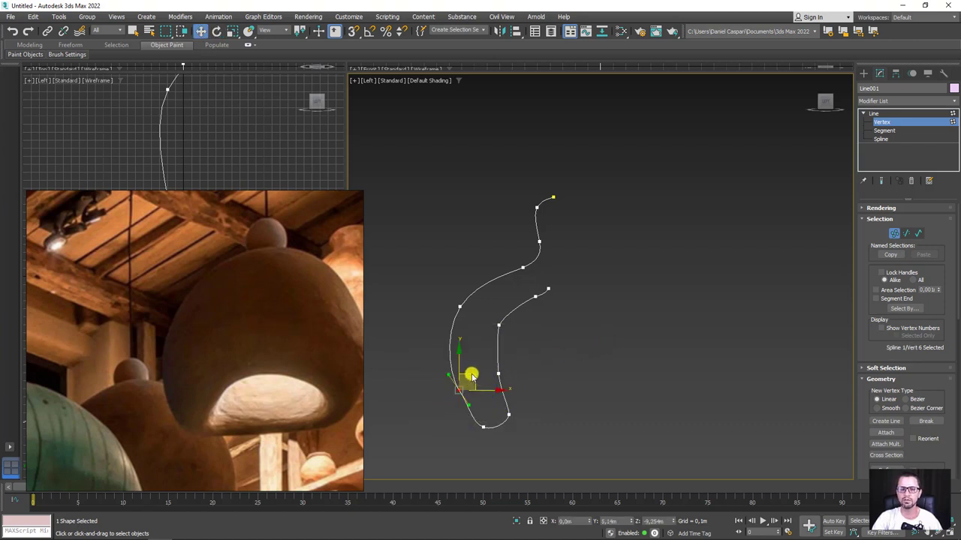
pyautogui.moveTo(469, 380); pyautogui.dragTo(476, 357)
pyautogui.click(590, 345)
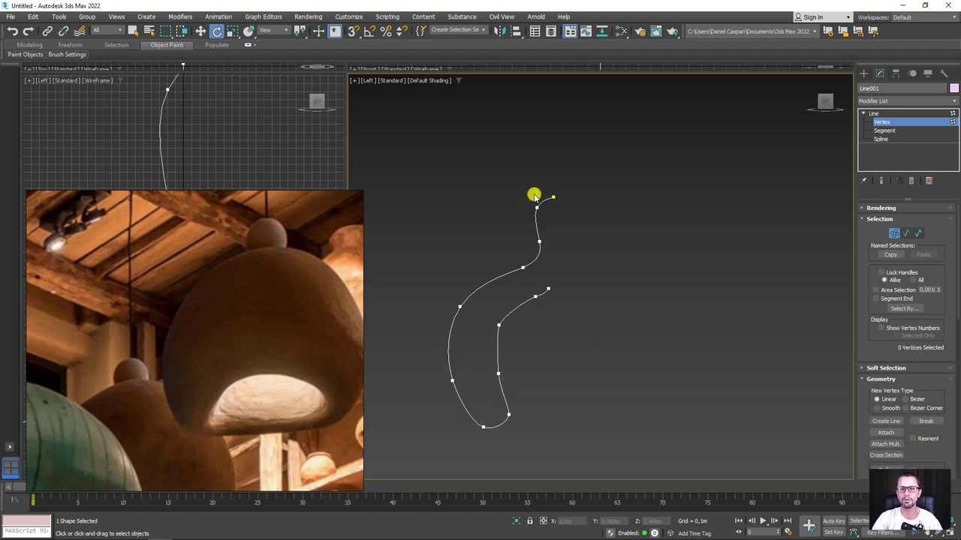
pyautogui.click(874, 114)
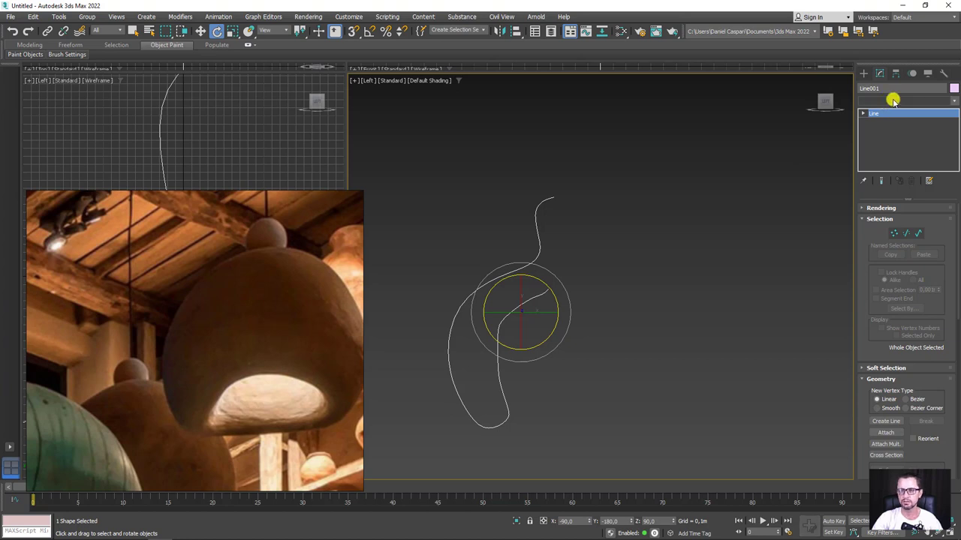
pyautogui.click(894, 101)
pyautogui.moveTo(955, 163); pyautogui.dragTo(954, 208)
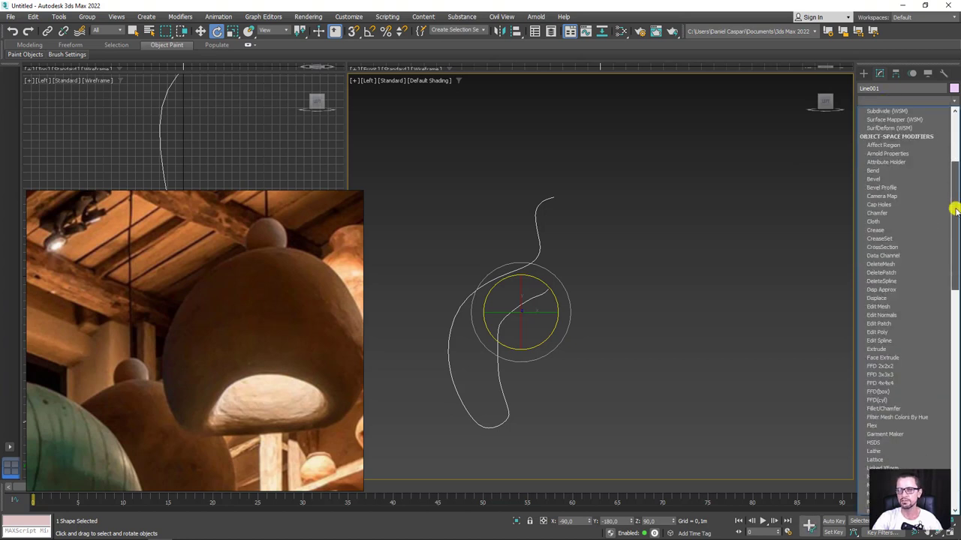
pyautogui.scroll(-2, 889, 326)
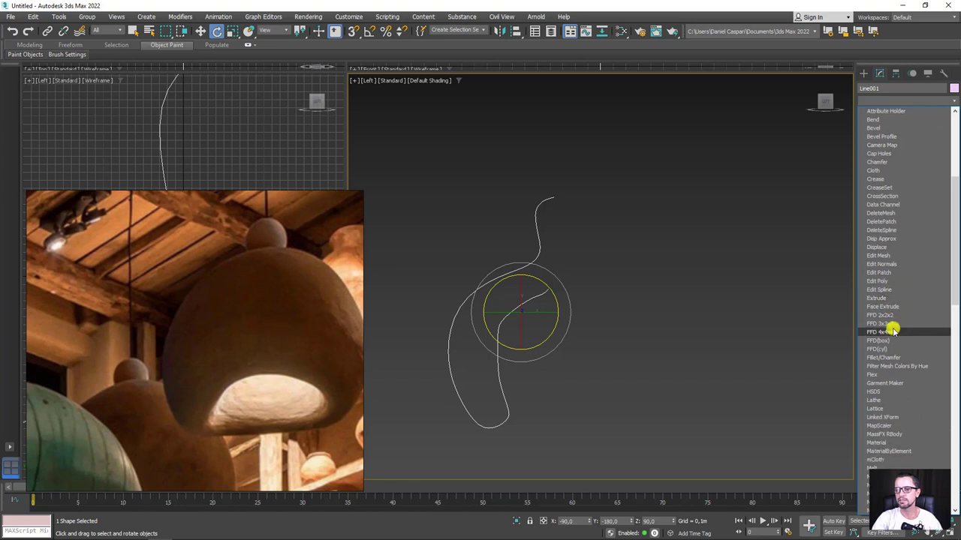
pyautogui.scroll(-2, 888, 330)
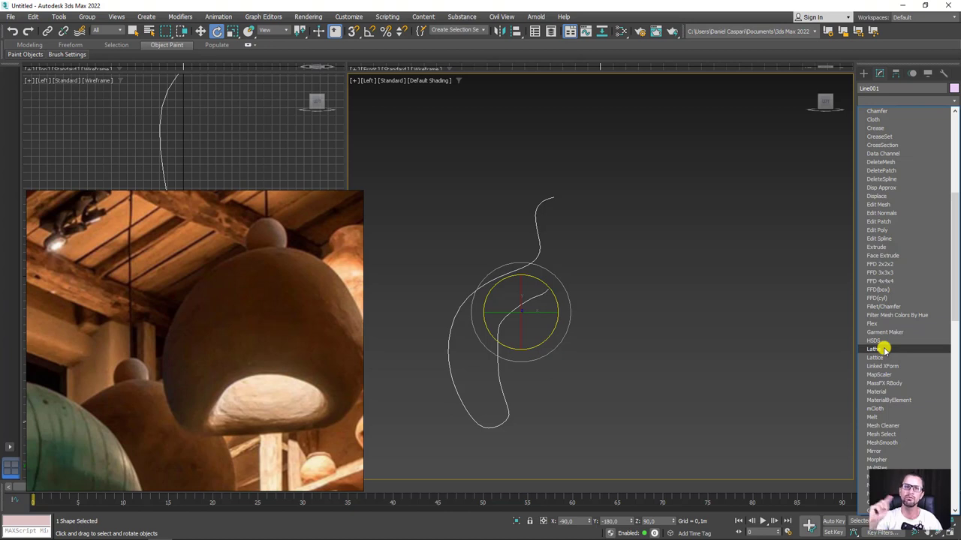
pyautogui.click(703, 291)
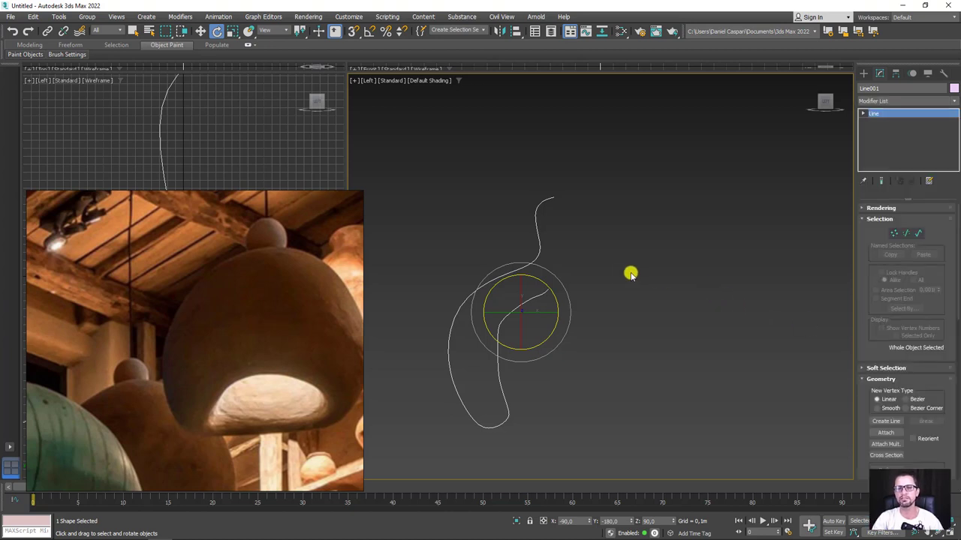
pyautogui.moveTo(631, 275)
pyautogui.keyDown('alt'); pyautogui.mouseDown(button='middle')
pyautogui.moveTo(656, 281)
pyautogui.moveTo(603, 277)
pyautogui.moveTo(618, 315)
pyautogui.moveTo(903, 81)
pyautogui.mouseUp(button='middle'); pyautogui.keyUp('alt')
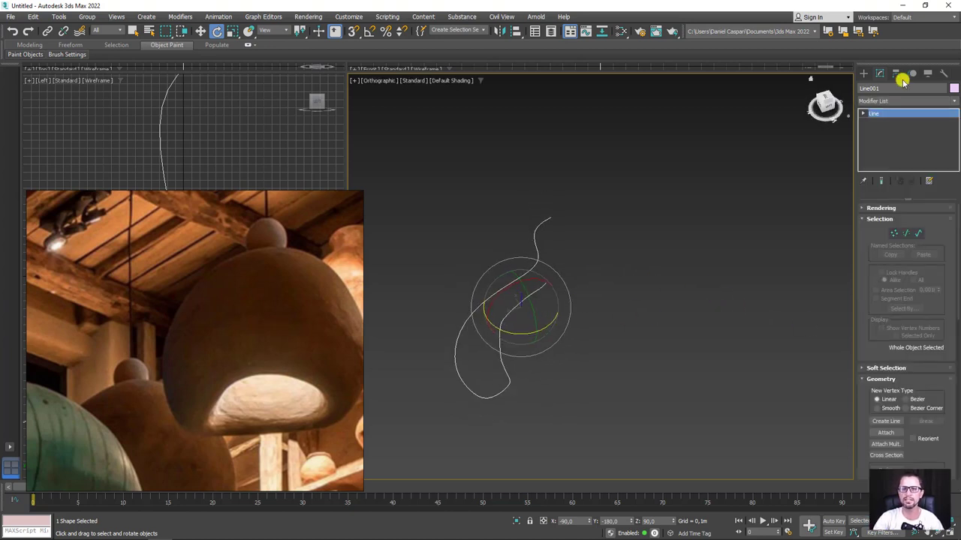
# Step: Create a Teapot primitive from Standard Primitives next to the profile spline
pyautogui.click(863, 72)
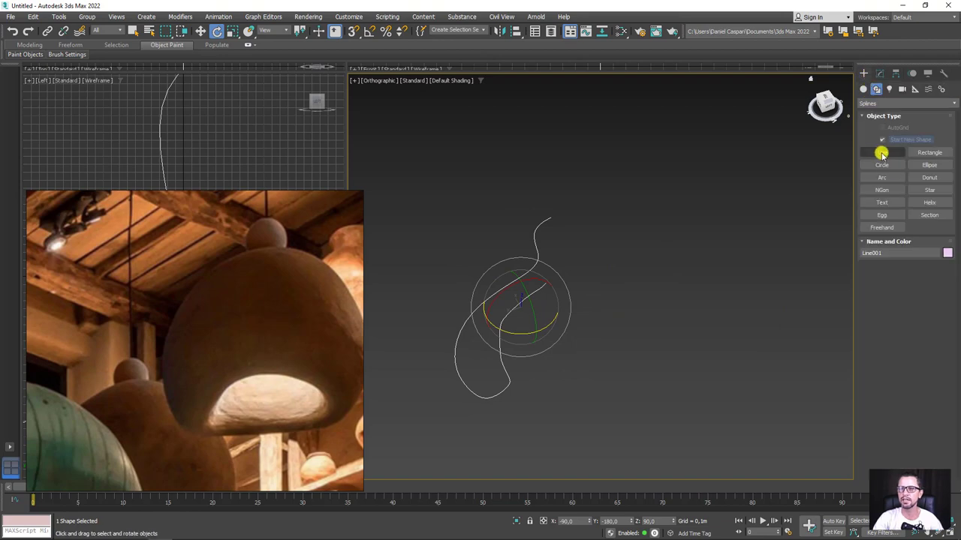
pyautogui.click(863, 88)
pyautogui.click(882, 190)
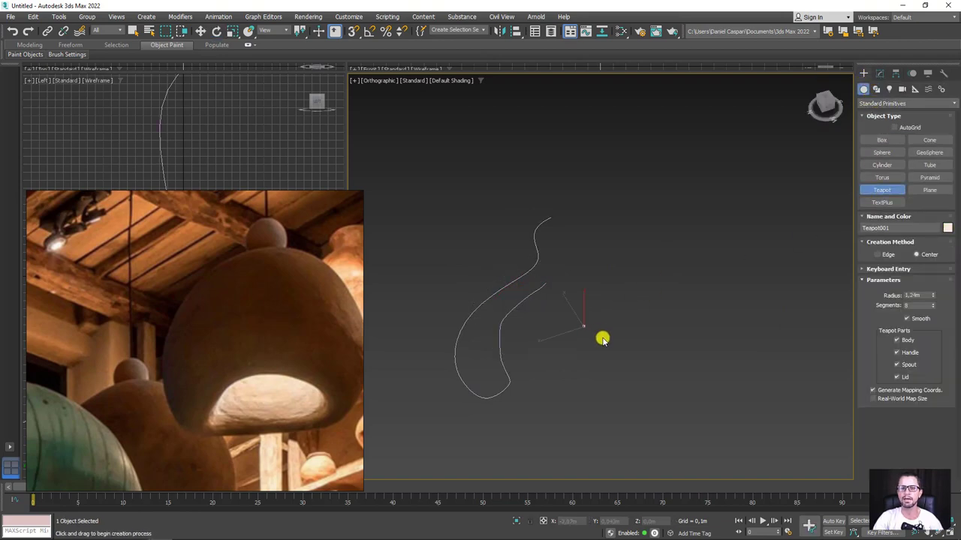
pyautogui.moveTo(584, 326); pyautogui.dragTo(606, 337)
# Step: Orbit around the teapot, then return to a straight side view with it at upper right
pyautogui.press('e')
pyautogui.moveTo(618, 328)
pyautogui.keyDown('alt'); pyautogui.mouseDown(button='middle')
pyautogui.moveTo(669, 280)
pyautogui.moveTo(680, 296)
pyautogui.moveTo(603, 358)
pyautogui.moveTo(583, 349)
pyautogui.moveTo(648, 313)
pyautogui.moveTo(614, 304)
pyautogui.mouseUp(button='middle'); pyautogui.keyUp('alt')
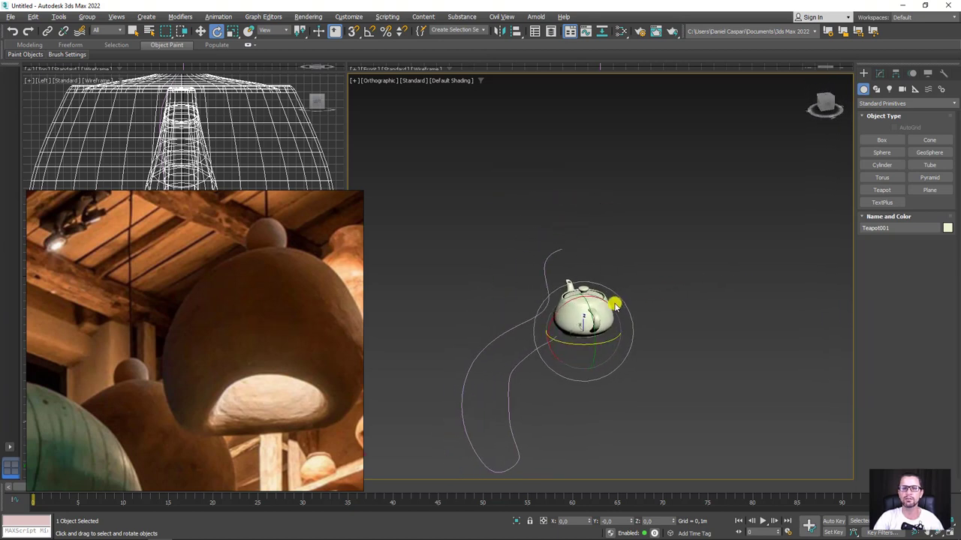
pyautogui.click(822, 102)
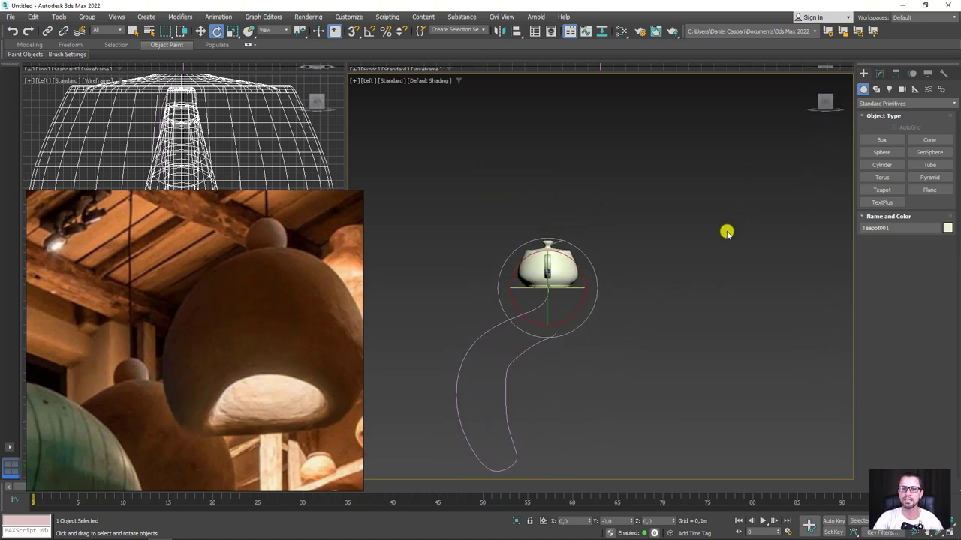
pyautogui.moveTo(650, 290); pyautogui.dragTo(725, 173, button='middle')
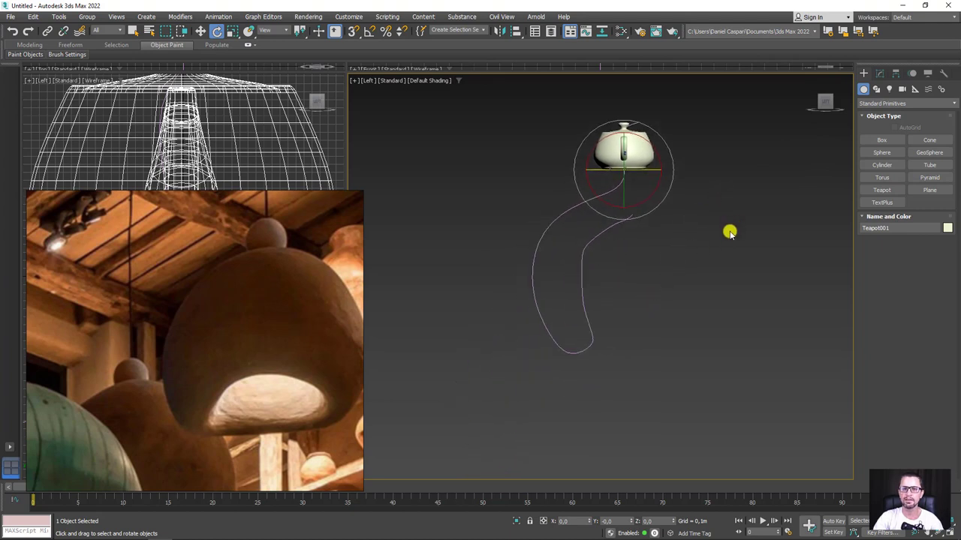
# Step: Move the teapot left away from Line001, then reselect the profile spline
pyautogui.moveTo(571, 360); pyautogui.dragTo(486, 333)
pyautogui.click(631, 147)
pyautogui.press('w')
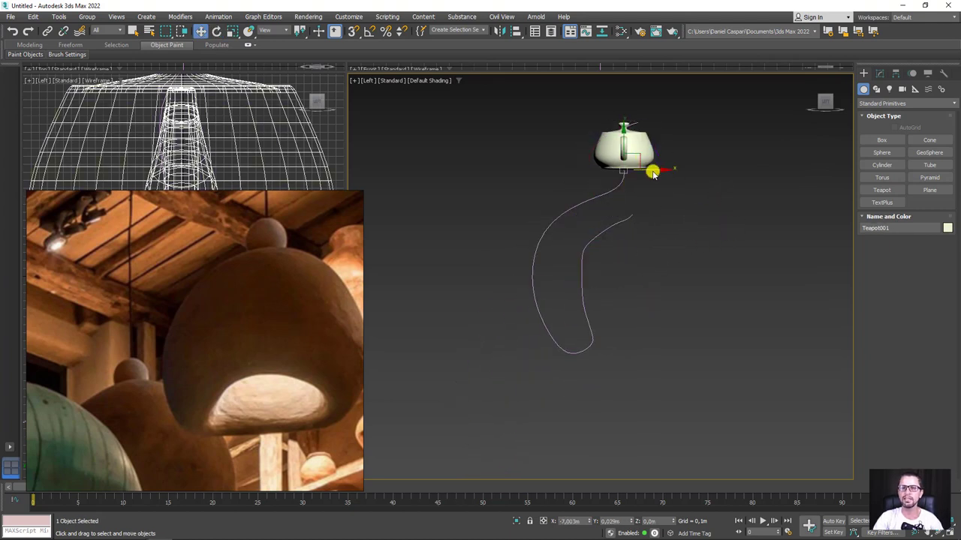
pyautogui.moveTo(650, 170); pyautogui.dragTo(434, 174)
pyautogui.click(632, 219)
# Step: Add a Lathe modifier to Line001 and turn on edged faces with F4
pyautogui.keyDown('alt'); pyautogui.moveTo(650, 217); pyautogui.dragTo(629, 286, button='middle'); pyautogui.keyUp('alt')
pyautogui.click(876, 75)
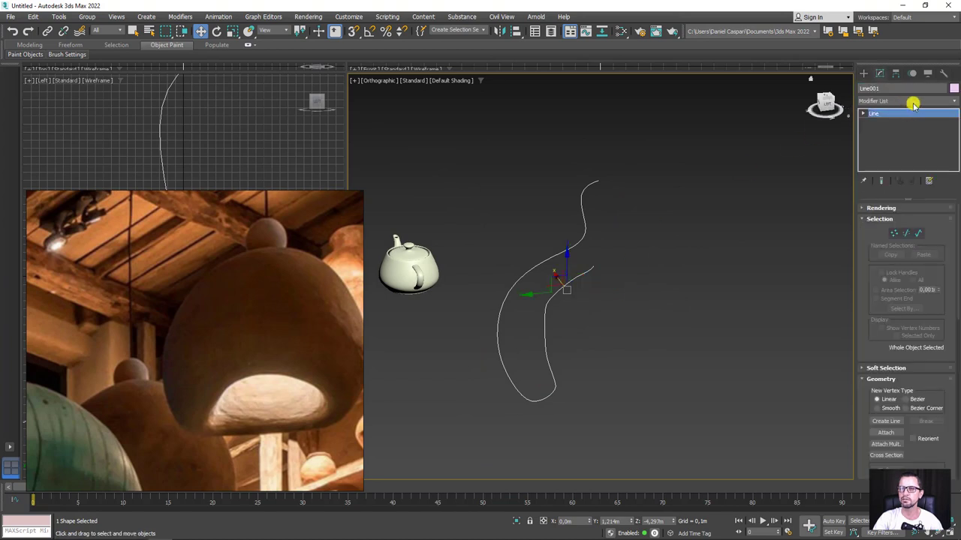
pyautogui.click(914, 104)
pyautogui.moveTo(952, 165); pyautogui.dragTo(947, 252)
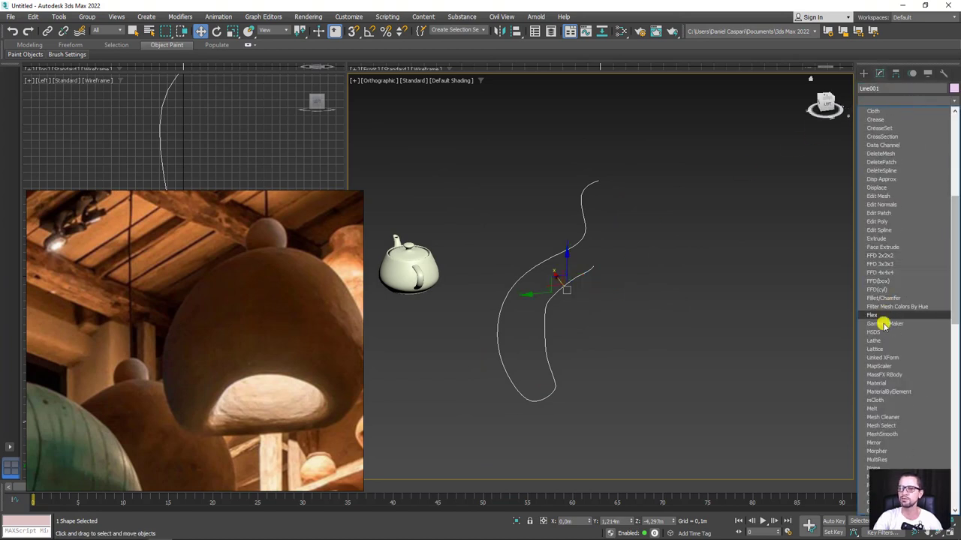
pyautogui.moveTo(717, 267)
pyautogui.keyDown('alt'); pyautogui.mouseDown(button='middle')
pyautogui.moveTo(670, 304)
pyautogui.moveTo(665, 362)
pyautogui.moveTo(650, 228)
pyautogui.moveTo(641, 244)
pyautogui.moveTo(667, 240)
pyautogui.moveTo(659, 268)
pyautogui.moveTo(681, 270)
pyautogui.mouseUp(button='middle'); pyautogui.keyUp('alt')
pyautogui.press('F4')
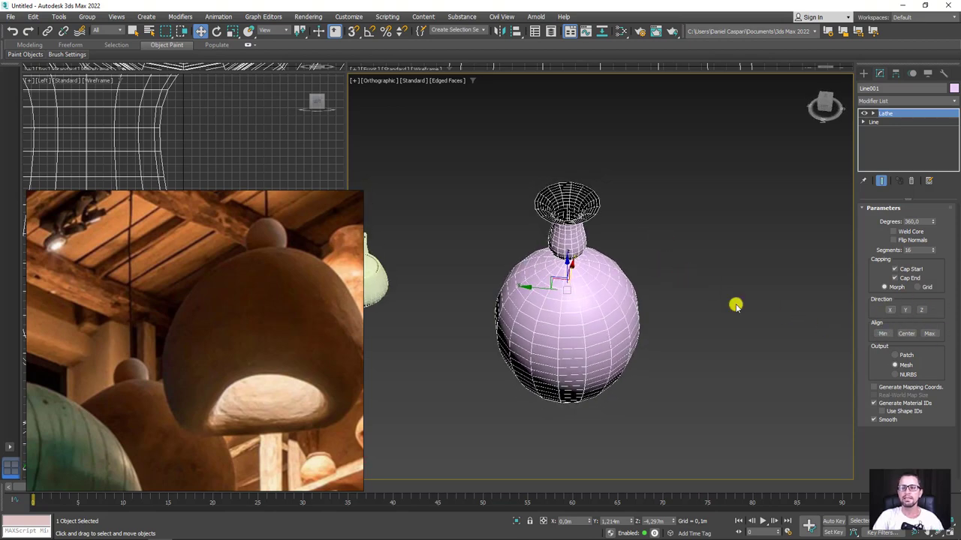
# Step: Test Lathe Direction X and Y, settle on Y, and set Align to Max
pyautogui.click(921, 310)
pyautogui.click(889, 310)
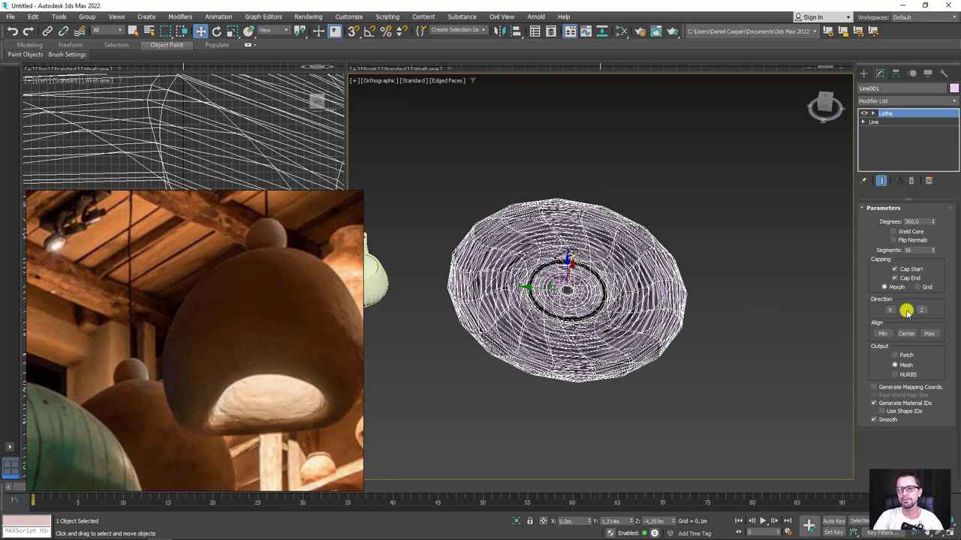
pyautogui.click(906, 310)
pyautogui.click(890, 310)
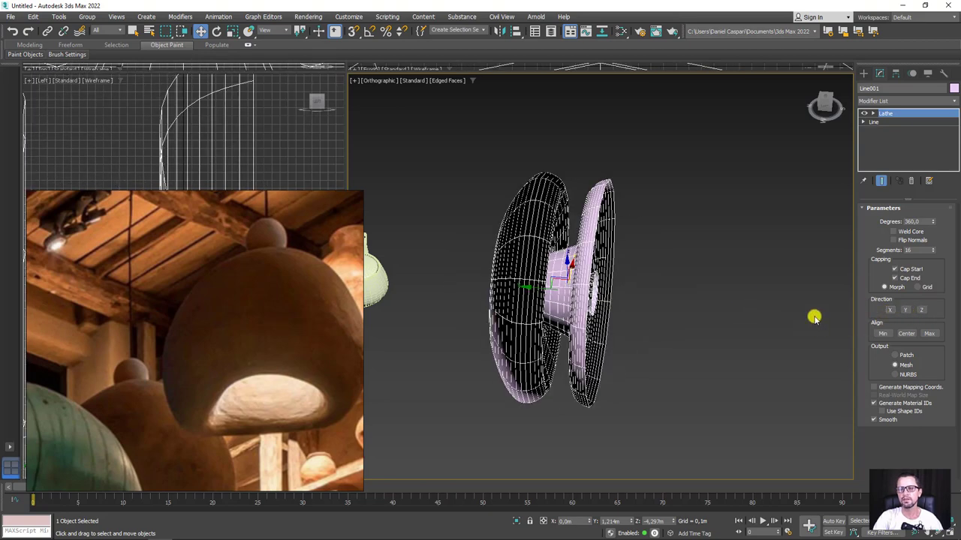
pyautogui.click(905, 309)
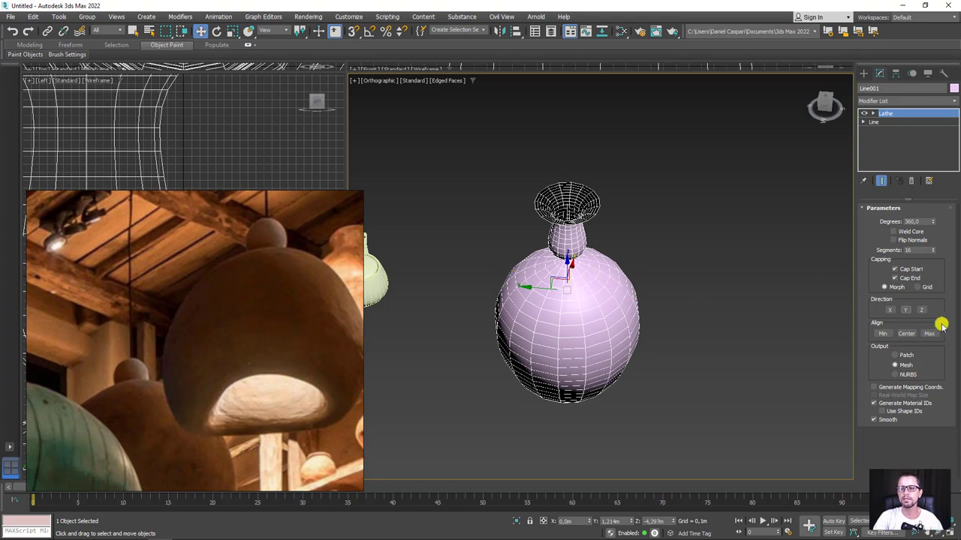
pyautogui.click(880, 334)
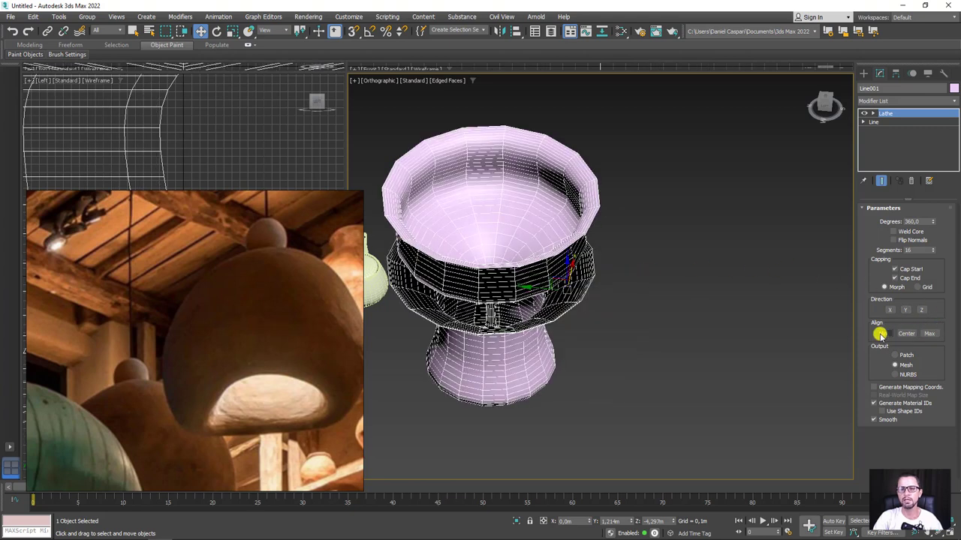
pyautogui.click(898, 334)
pyautogui.click(923, 335)
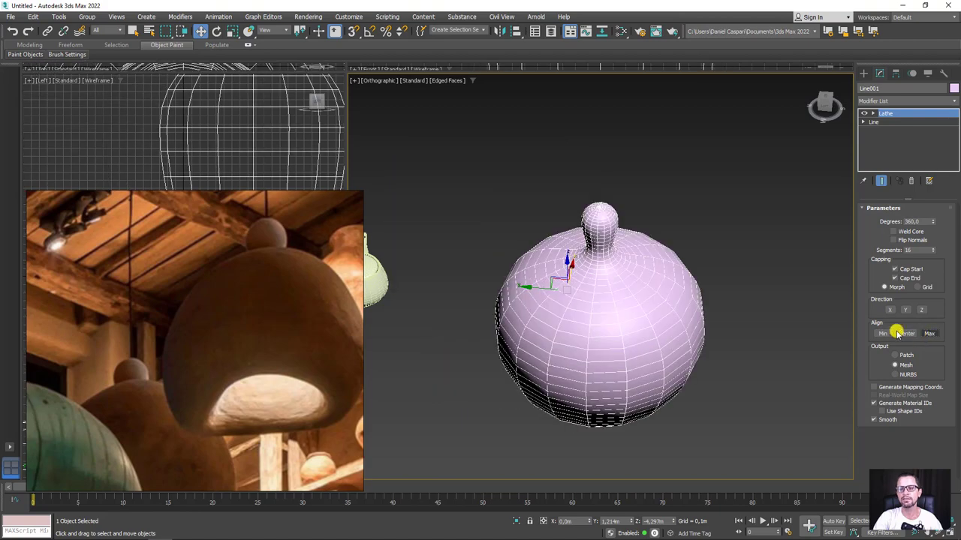
pyautogui.moveTo(734, 325)
pyautogui.keyDown('alt'); pyautogui.mouseDown(button='middle')
pyautogui.moveTo(720, 200)
pyautogui.moveTo(731, 241)
pyautogui.moveTo(706, 350)
pyautogui.moveTo(653, 270)
pyautogui.moveTo(666, 234)
pyautogui.moveTo(695, 283)
pyautogui.moveTo(695, 307)
pyautogui.moveTo(678, 288)
pyautogui.moveTo(685, 274)
pyautogui.mouseUp(button='middle'); pyautogui.keyUp('alt')
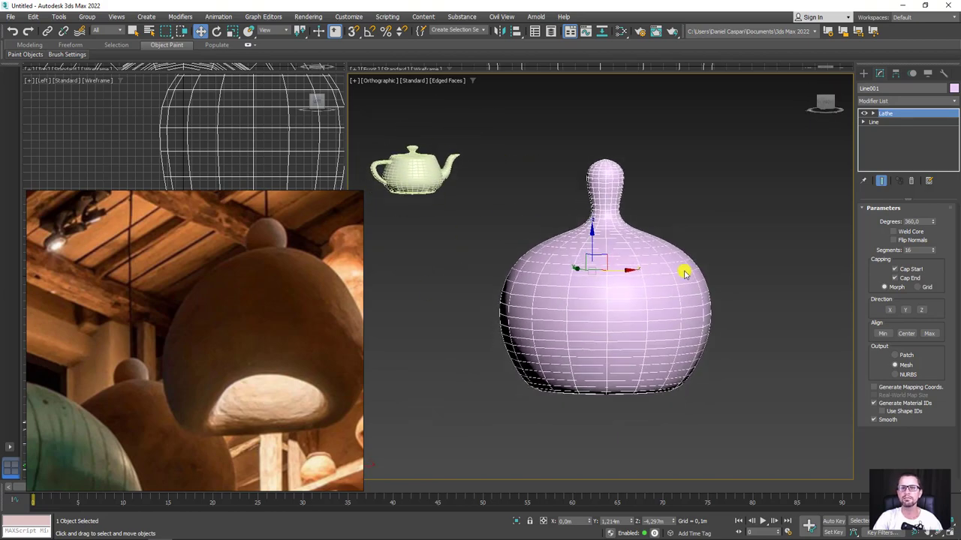
# Step: Hide the Lathe result, show Line001's vertices in Left view, and move a lower-curve vertex left
pyautogui.click(865, 114)
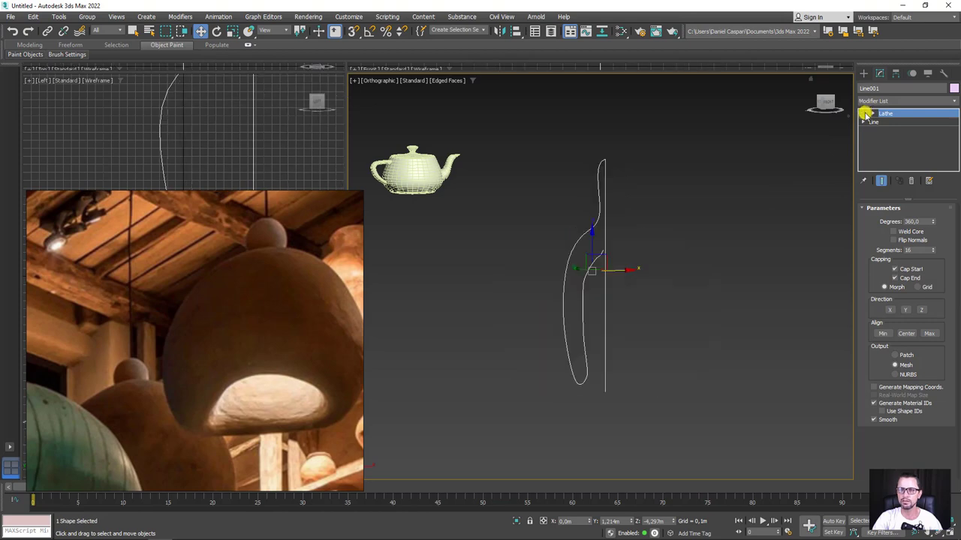
pyautogui.click(871, 122)
pyautogui.press('1')
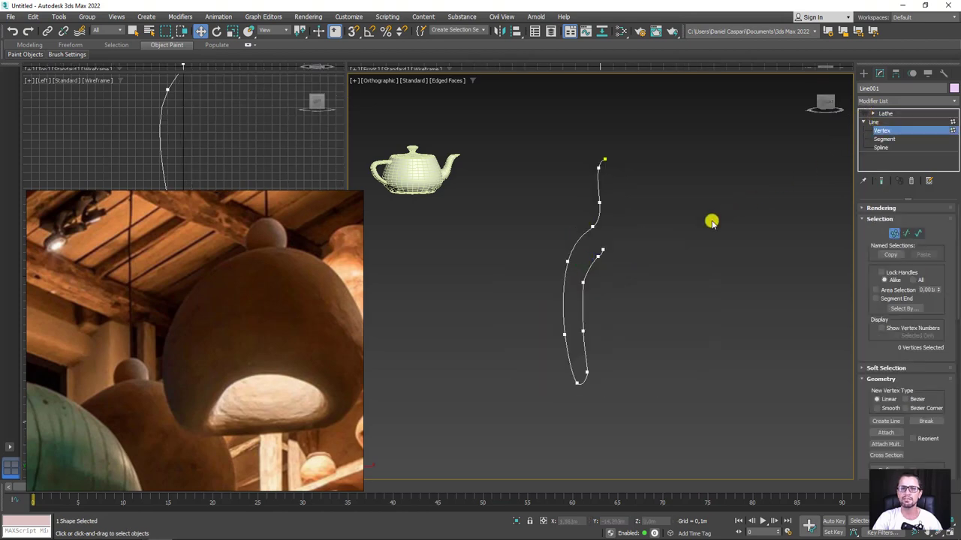
pyautogui.press('l')
pyautogui.scroll(-3, 673, 217)
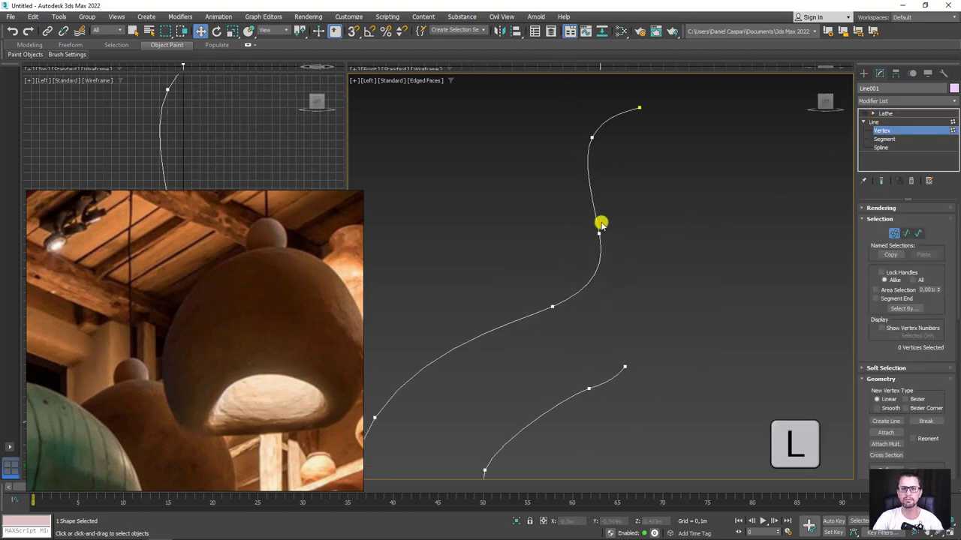
pyautogui.scroll(-2, 585, 246)
pyautogui.scroll(2, 585, 246)
pyautogui.moveTo(549, 274); pyautogui.dragTo(548, 232, button='middle')
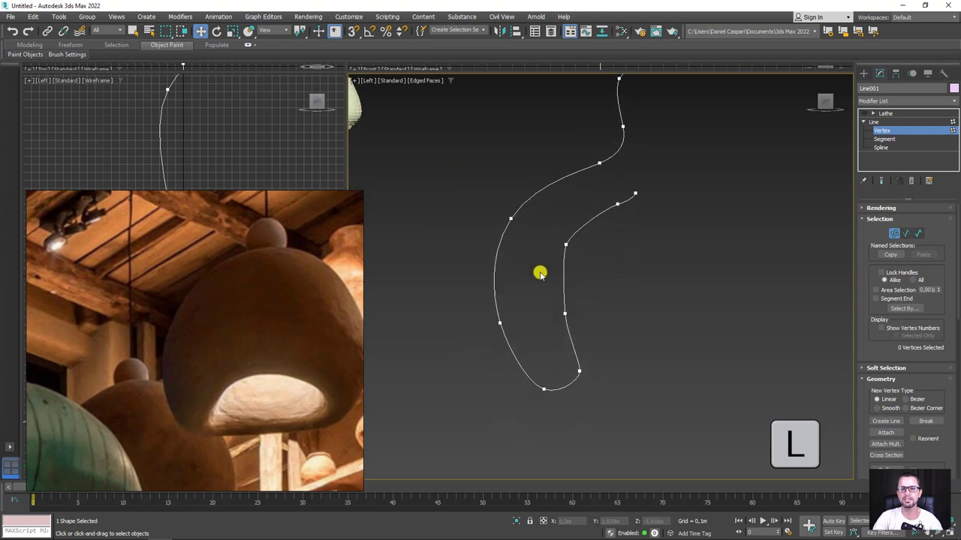
pyautogui.moveTo(541, 272)
pyautogui.mouseDown()
pyautogui.moveTo(587, 315)
pyautogui.moveTo(600, 360)
pyautogui.moveTo(523, 359)
pyautogui.mouseUp()
# Step: Nudge the lower loop's left vertex up and left, then check the bottom and inner vertices
pyautogui.click(544, 389)
pyautogui.click(500, 323)
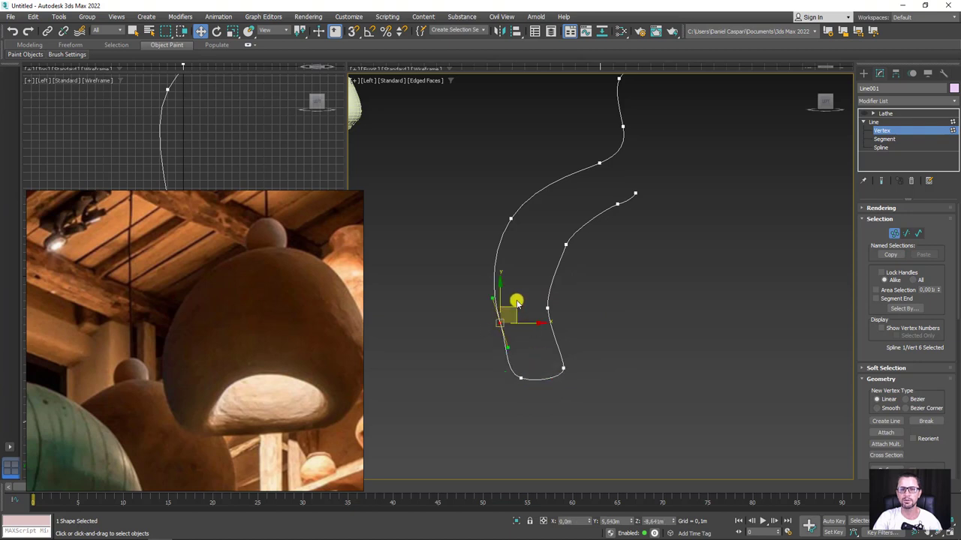
pyautogui.moveTo(512, 308); pyautogui.dragTo(508, 305)
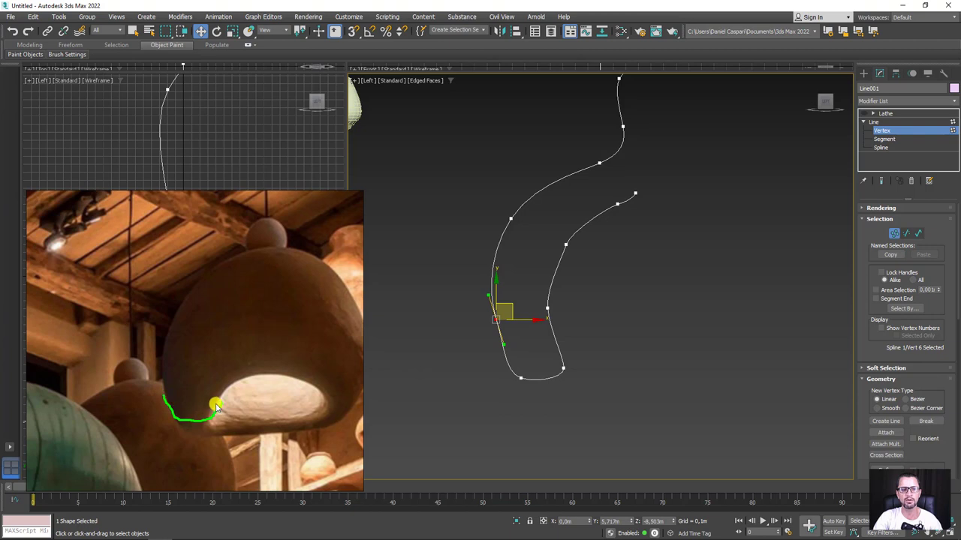
pyautogui.click(563, 368)
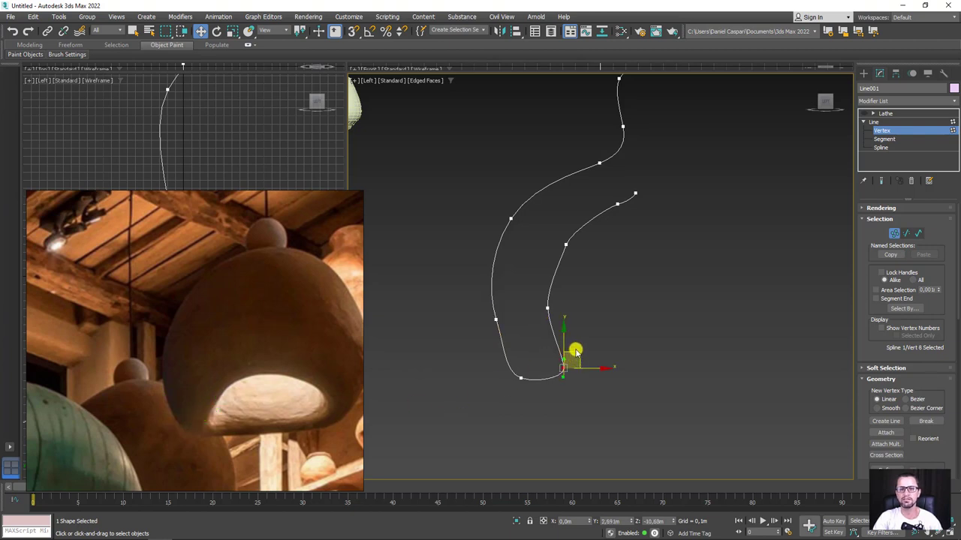
pyautogui.press('e')
pyautogui.press('r')
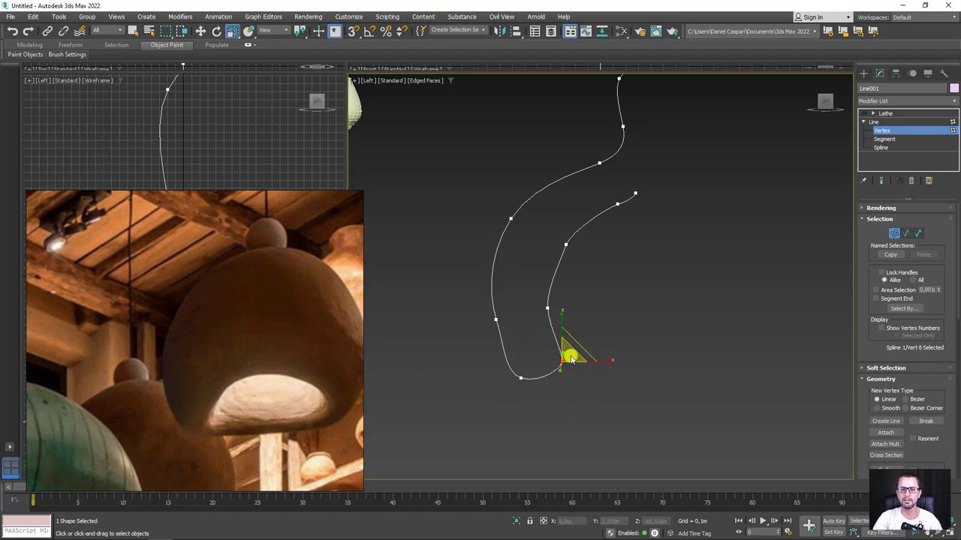
pyautogui.moveTo(538, 319); pyautogui.dragTo(538, 319)
pyautogui.press('w')
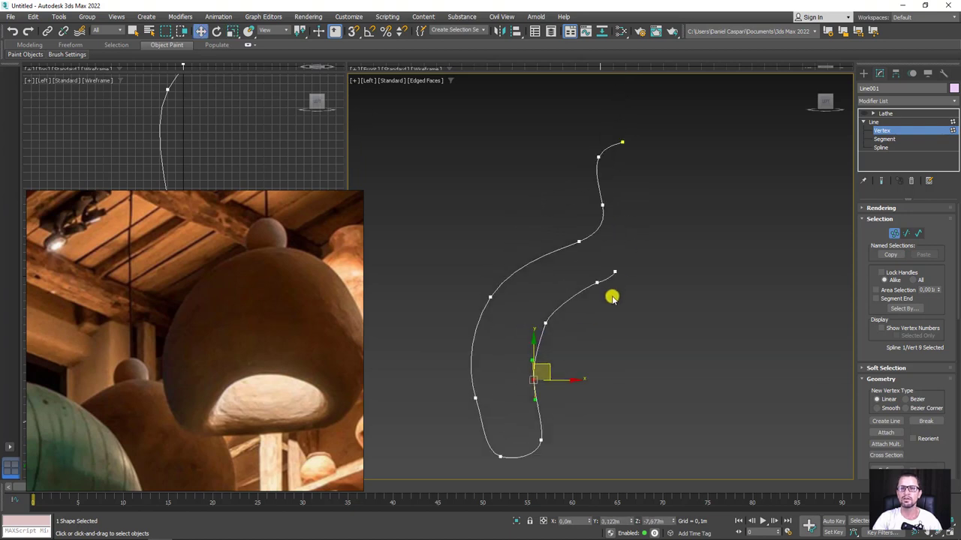
pyautogui.moveTo(633, 218); pyautogui.dragTo(611, 297, button='middle')
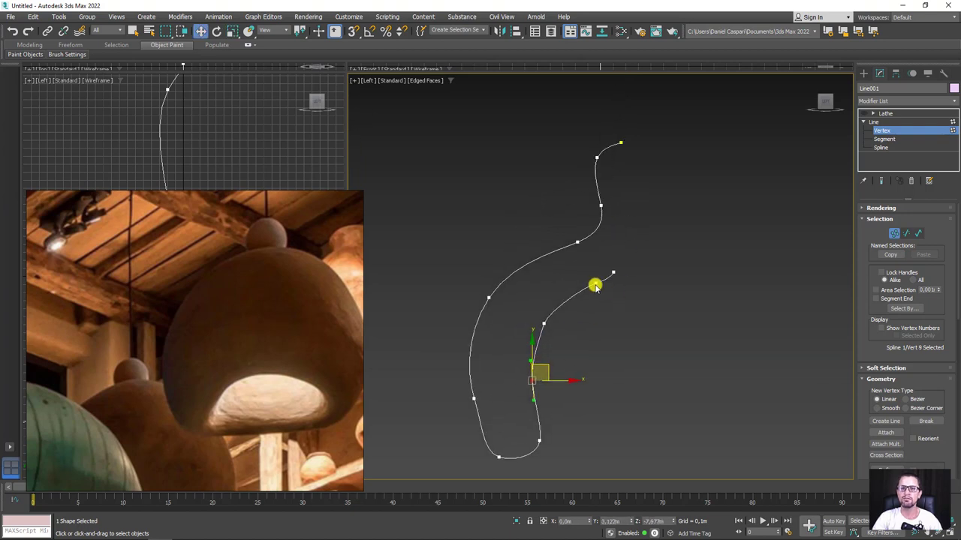
# Step: Move the inner curve's end vertex right onto the Lathe axis to close the centre gap
pyautogui.click(875, 122)
pyautogui.click(875, 114)
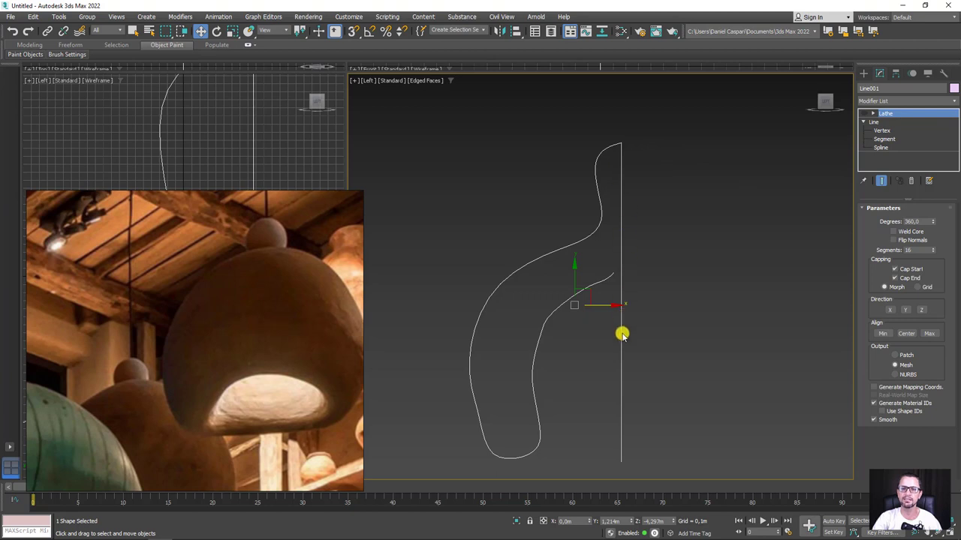
pyautogui.click(882, 129)
pyautogui.click(614, 273)
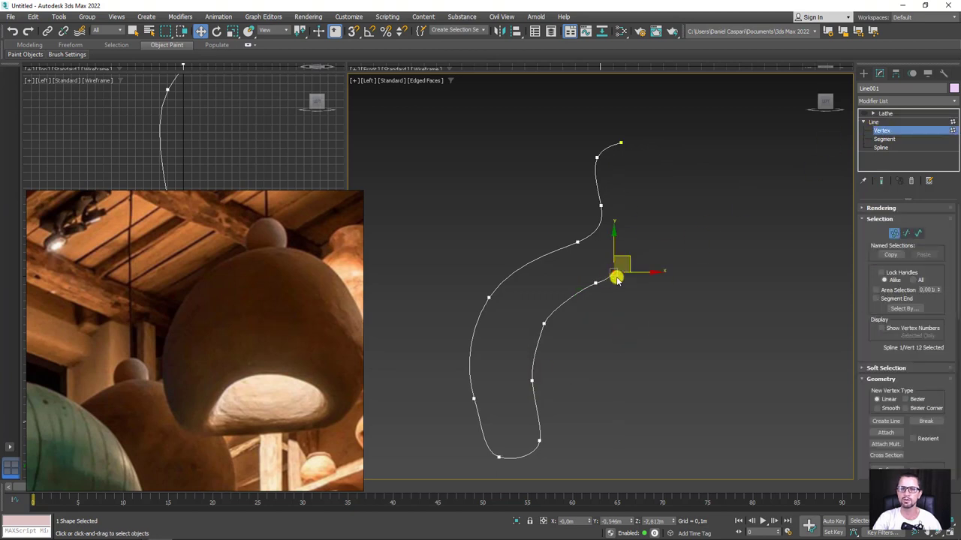
pyautogui.moveTo(638, 277); pyautogui.dragTo(644, 275)
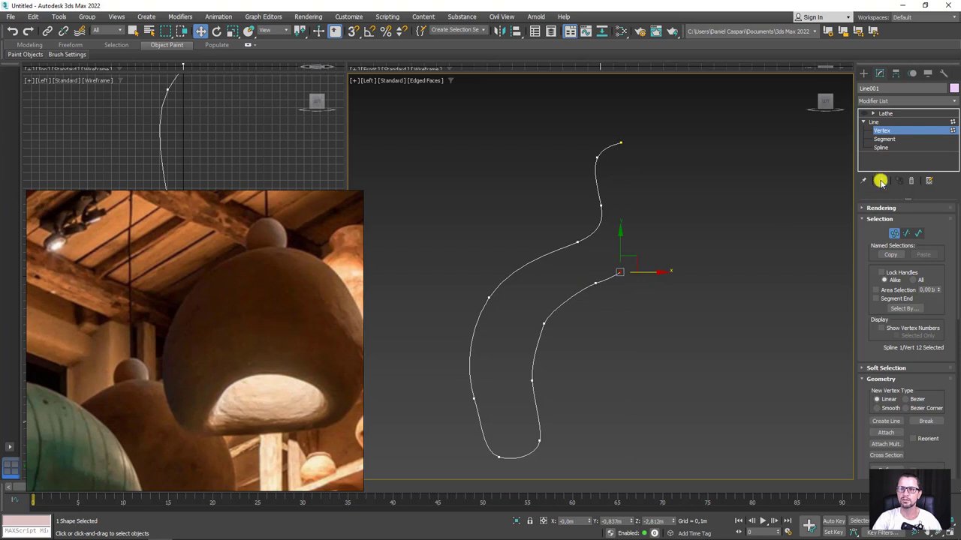
pyautogui.click(882, 114)
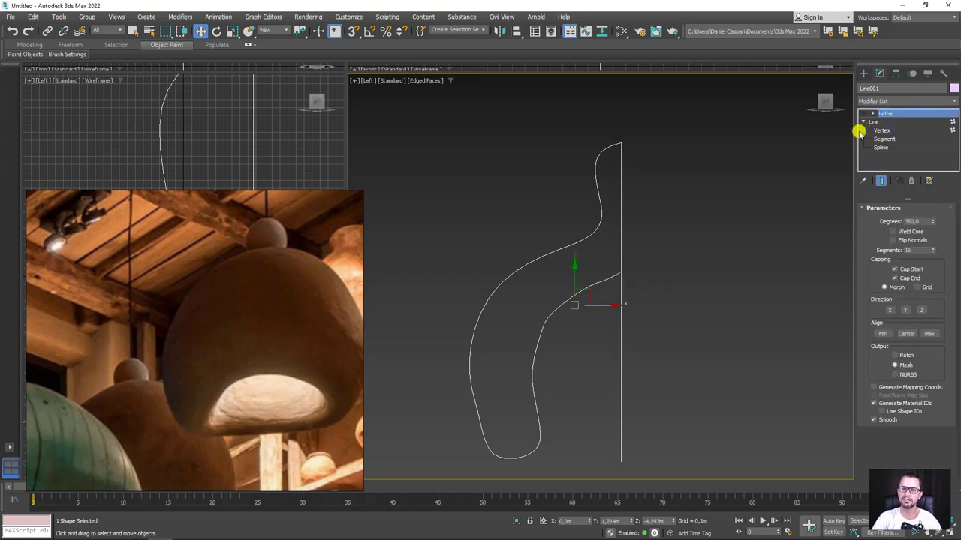
# Step: Turn the Lathe back on, slide the reference photo down, and orbit to a side view of the bell shade
pyautogui.click(863, 114)
pyautogui.scroll(-3, 678, 233)
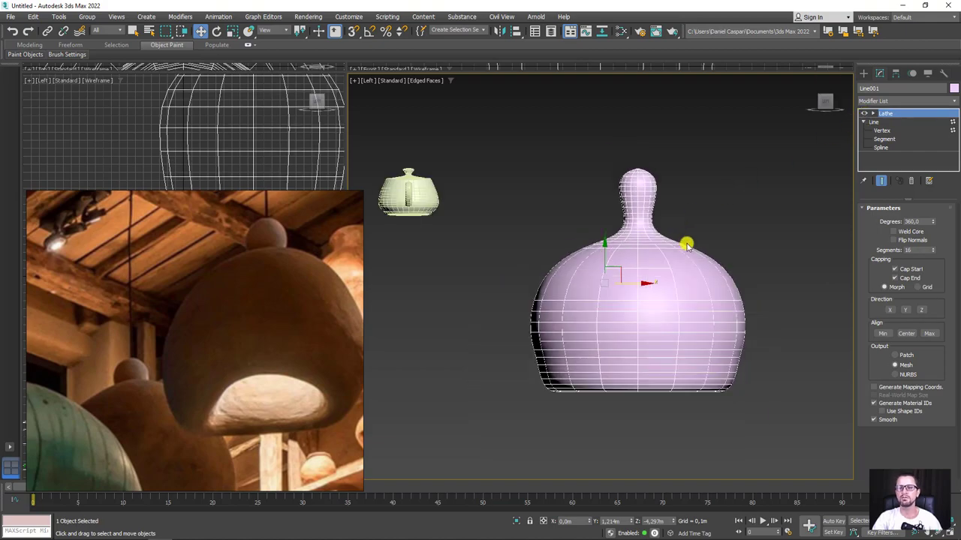
pyautogui.moveTo(686, 245)
pyautogui.keyDown('alt'); pyautogui.mouseDown(button='middle')
pyautogui.moveTo(714, 253)
pyautogui.moveTo(677, 338)
pyautogui.moveTo(608, 244)
pyautogui.moveTo(622, 191)
pyautogui.moveTo(650, 208)
pyautogui.moveTo(648, 281)
pyautogui.moveTo(813, 147)
pyautogui.mouseUp(button='middle'); pyautogui.keyUp('alt')
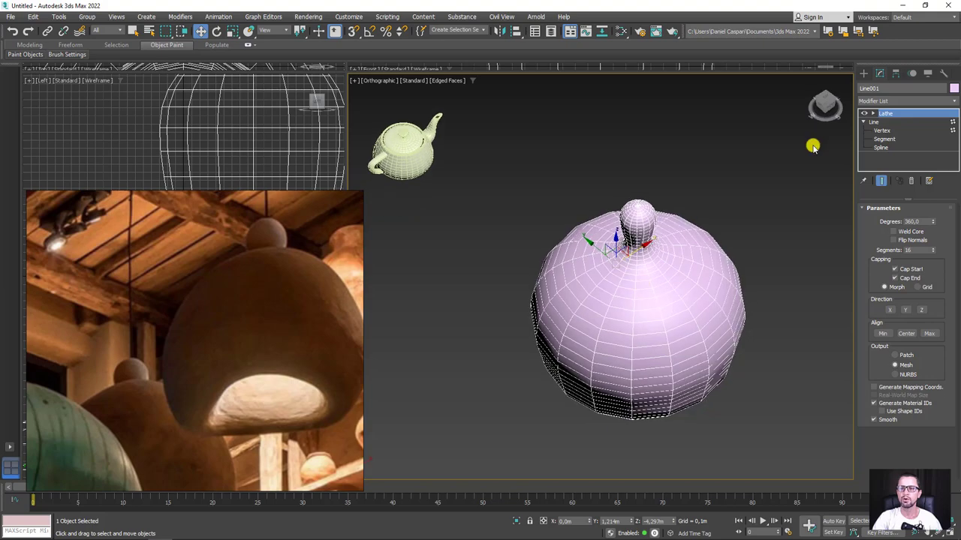
pyautogui.moveTo(932, 223)
pyautogui.mouseDown()
pyautogui.moveTo(928, 365)
pyautogui.moveTo(886, 66)
pyautogui.moveTo(781, 179)
pyautogui.mouseUp()
pyautogui.moveTo(729, 209)
pyautogui.keyDown('alt'); pyautogui.mouseDown(button='middle')
pyautogui.moveTo(783, 143)
pyautogui.moveTo(759, 101)
pyautogui.moveTo(749, 171)
pyautogui.mouseUp(button='middle'); pyautogui.keyUp('alt')
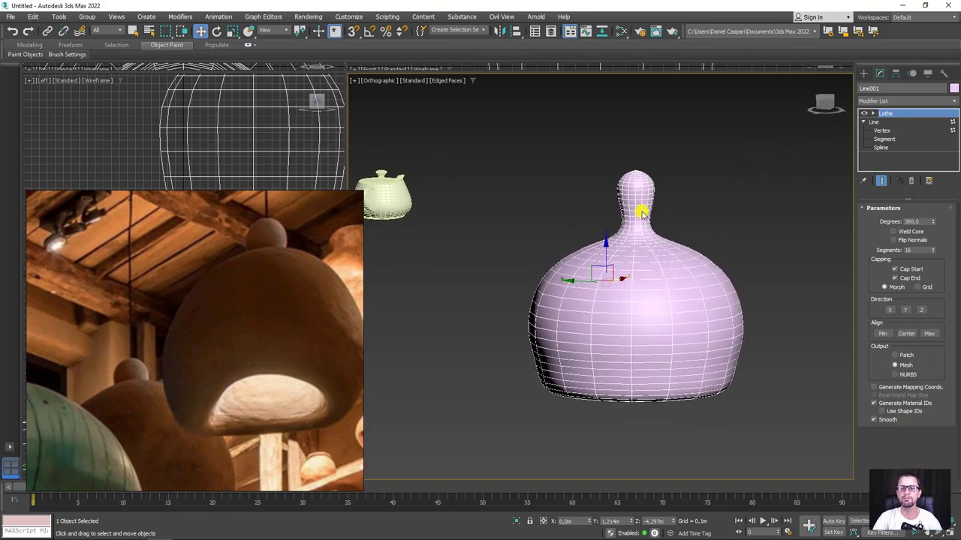
pyautogui.moveTo(670, 211)
pyautogui.keyDown('alt'); pyautogui.mouseDown(button='middle')
pyautogui.moveTo(676, 160)
pyautogui.moveTo(634, 290)
pyautogui.mouseUp(button='middle'); pyautogui.keyUp('alt')
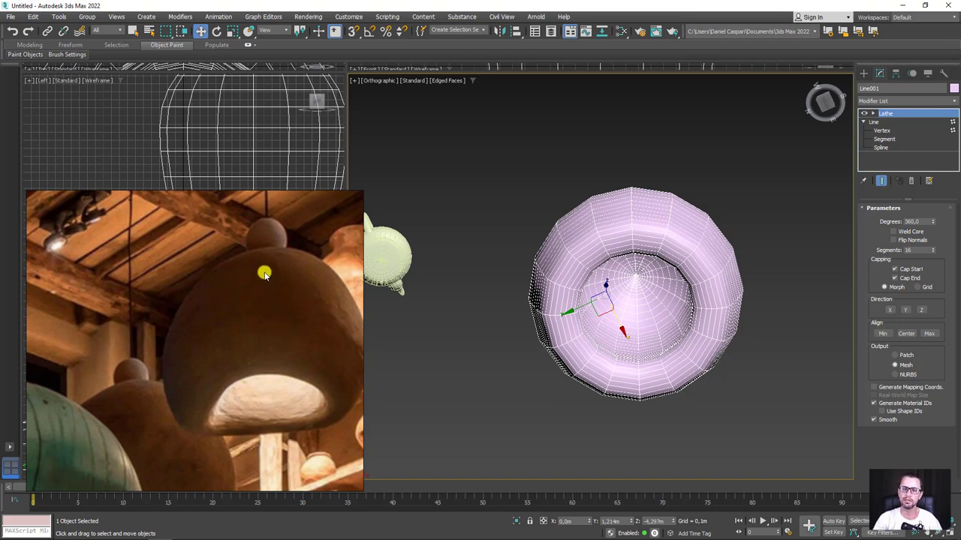
pyautogui.moveTo(250, 307); pyautogui.dragTo(256, 415)
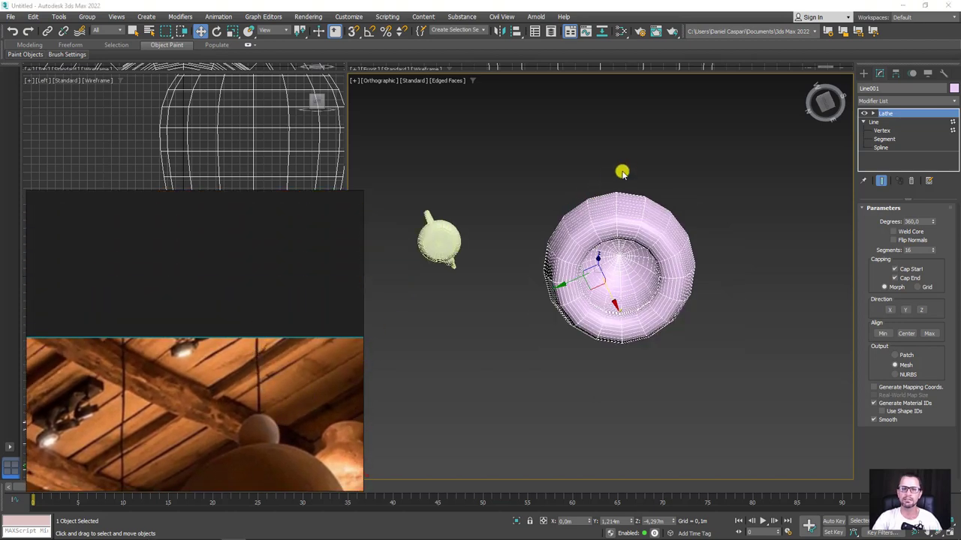
pyautogui.keyDown('alt'); pyautogui.moveTo(623, 169); pyautogui.dragTo(615, 332, button='middle'); pyautogui.keyUp('alt')
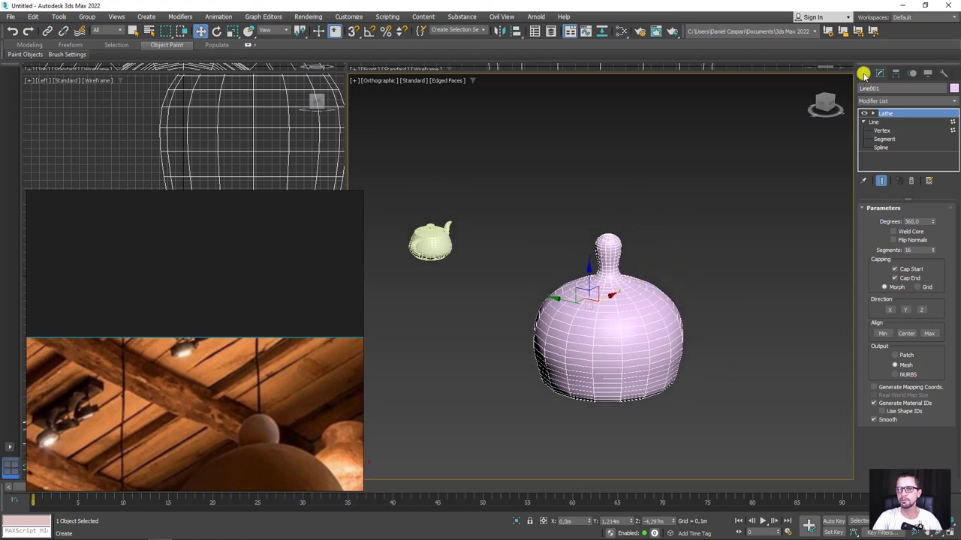
# Step: Draw Line002 in Left view, running straight up from the shade's top knob with Shift held
pyautogui.click(864, 73)
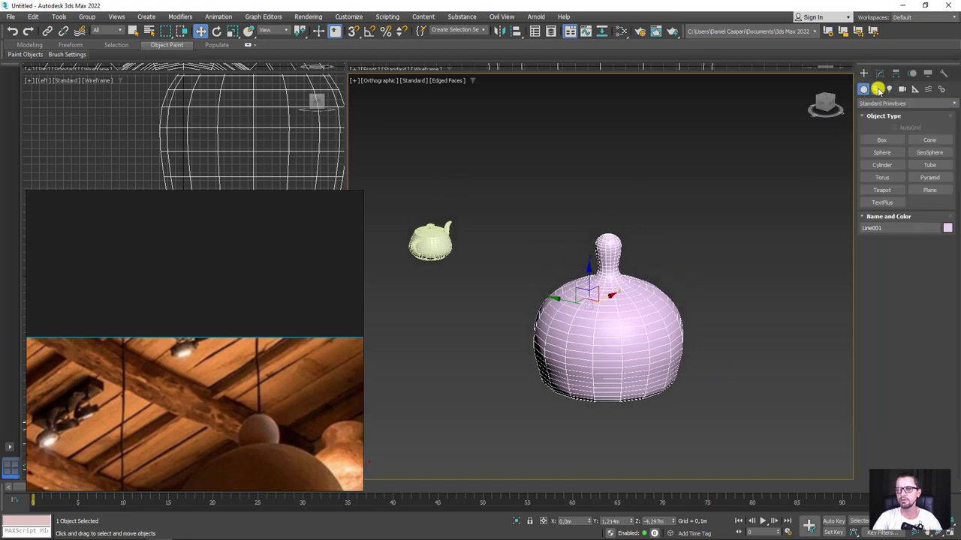
pyautogui.click(876, 89)
pyautogui.click(881, 153)
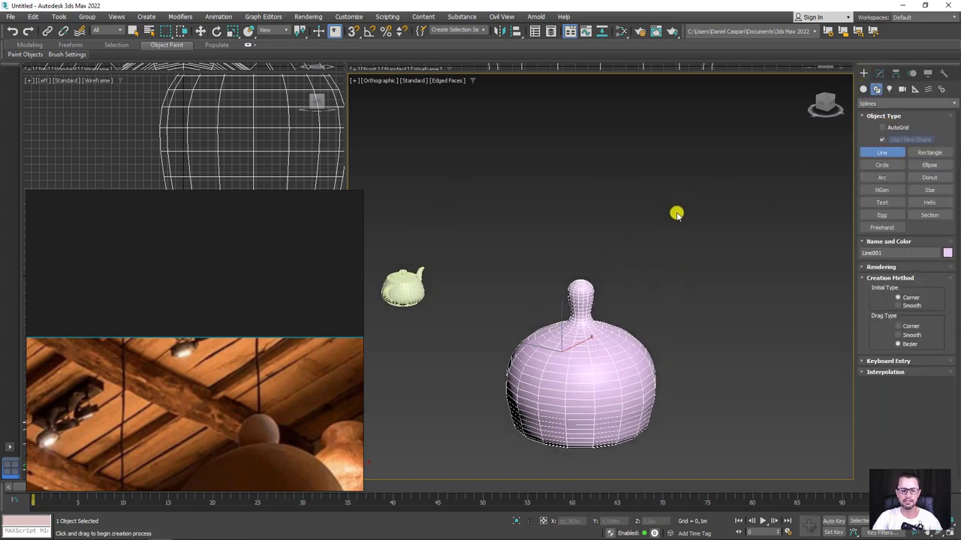
pyautogui.press('l')
pyautogui.scroll(-2, 712, 143)
pyautogui.moveTo(712, 144); pyautogui.dragTo(593, 389, button='middle')
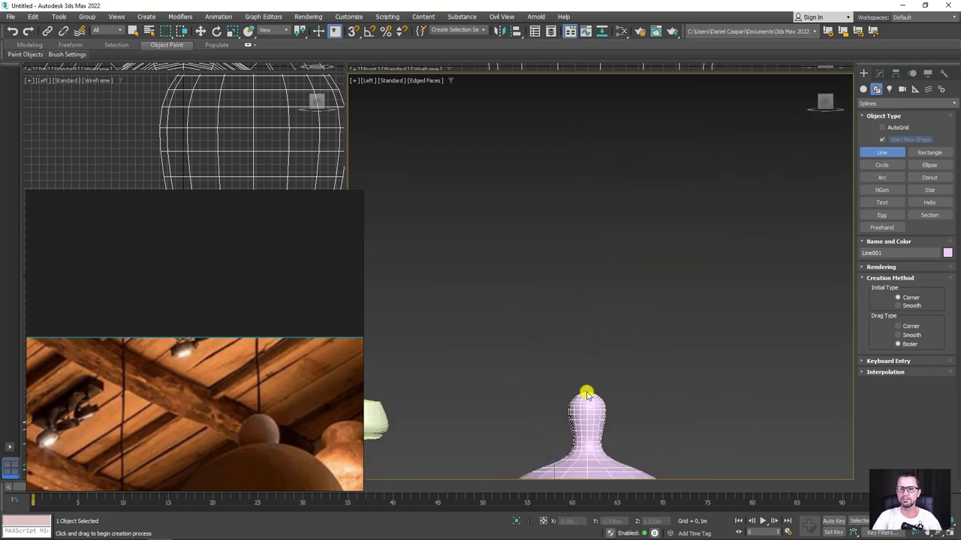
pyautogui.click(586, 393)
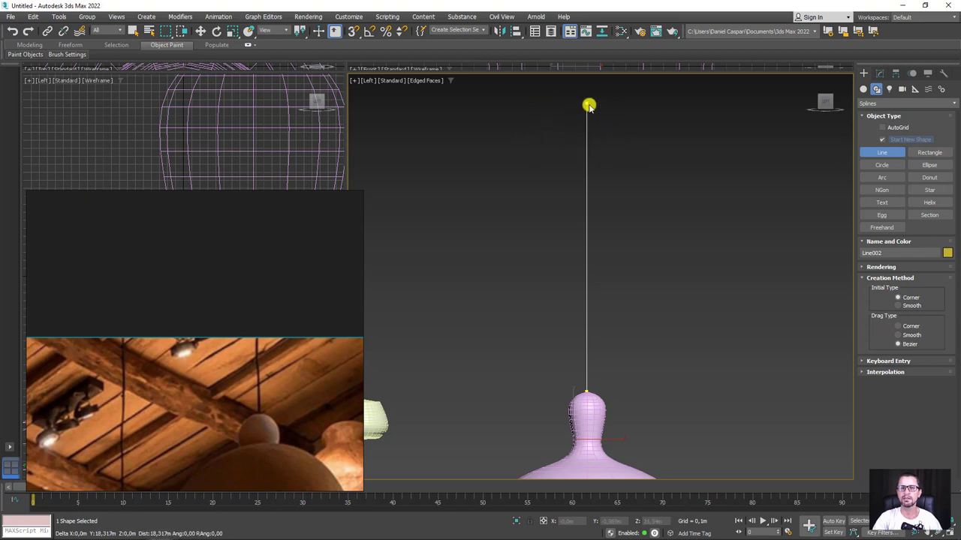
pyautogui.press('shift')
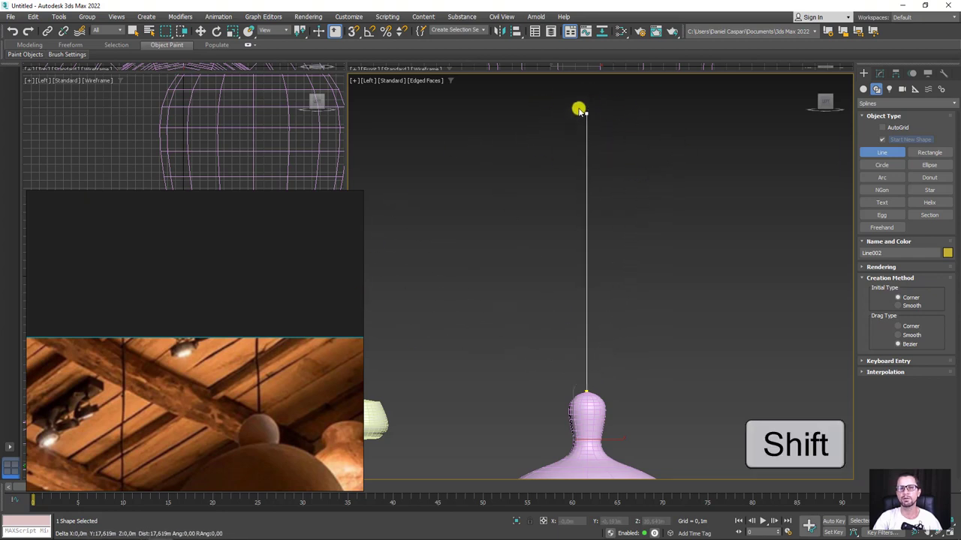
pyautogui.click(580, 99)
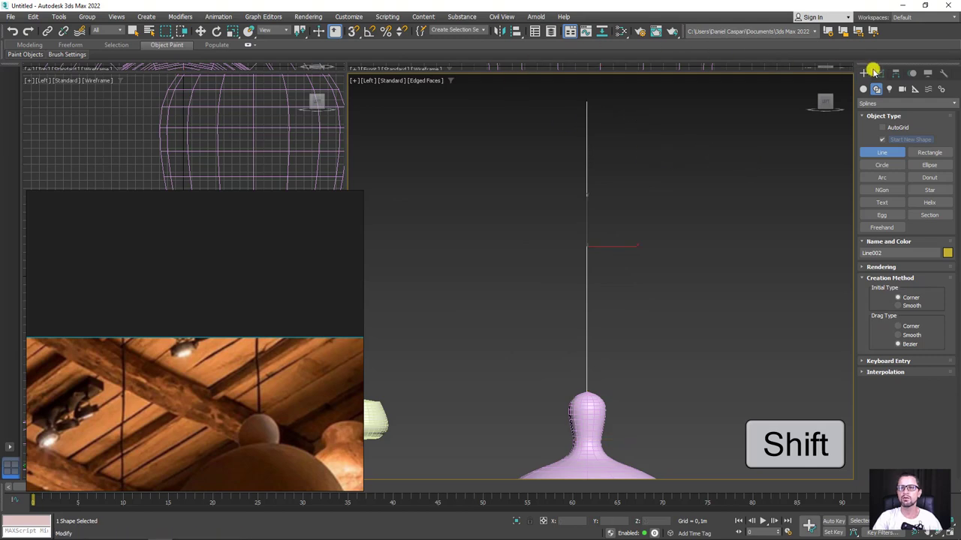
pyautogui.click(876, 71)
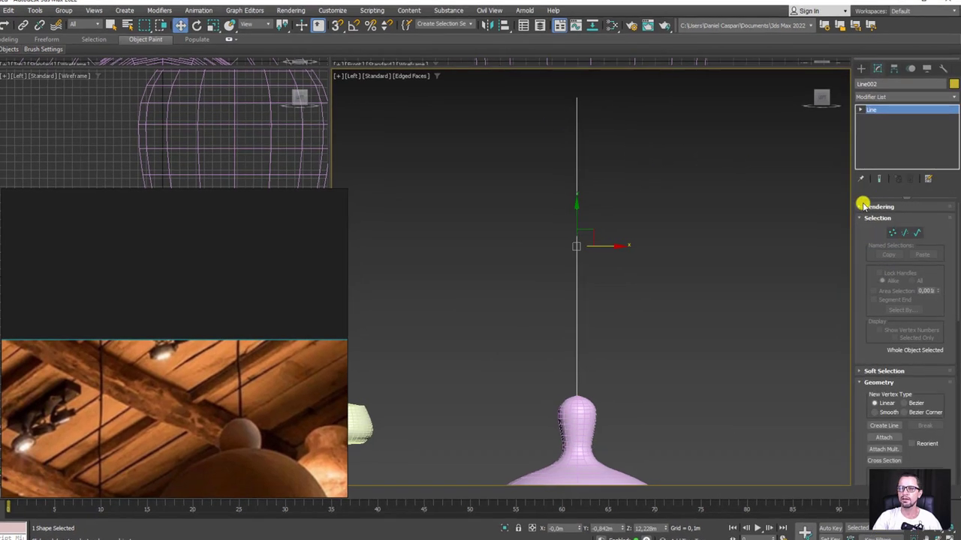
# Step: Enable Line002 in renderer and viewport and raise its radial thickness to about 0,24m
pyautogui.click(863, 206)
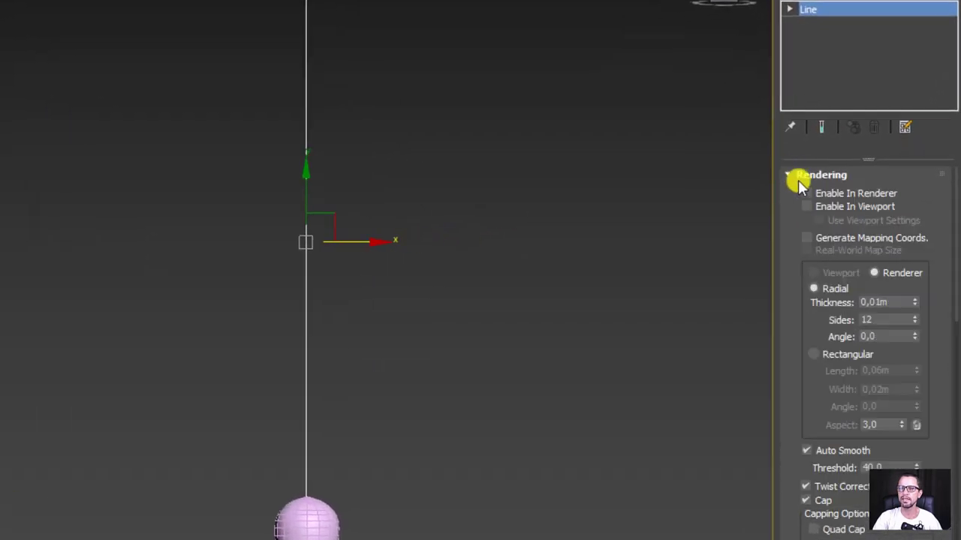
pyautogui.click(808, 193)
pyautogui.click(810, 205)
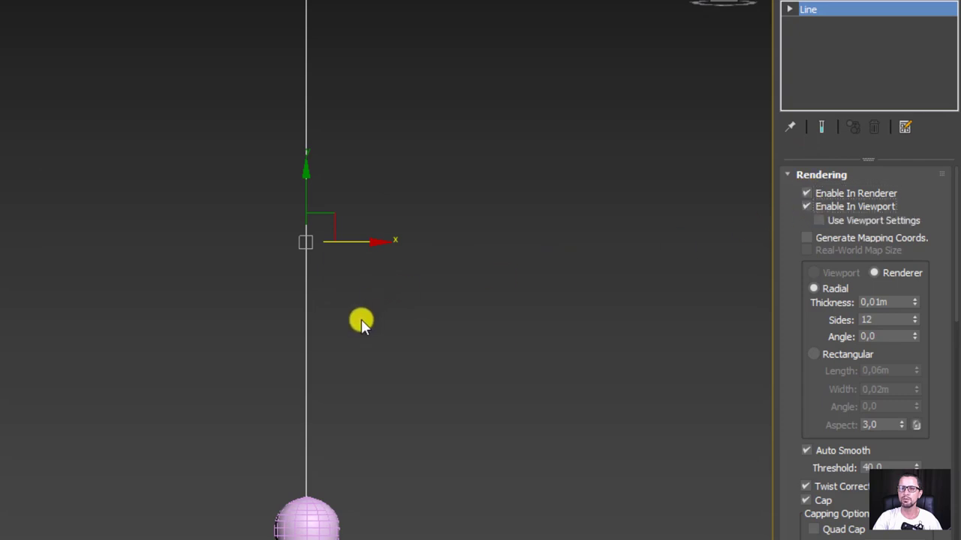
pyautogui.keyDown('alt'); pyautogui.moveTo(384, 283); pyautogui.dragTo(348, 367, button='middle'); pyautogui.keyUp('alt')
pyautogui.scroll(3, 335, 444)
pyautogui.scroll(5, 338, 440)
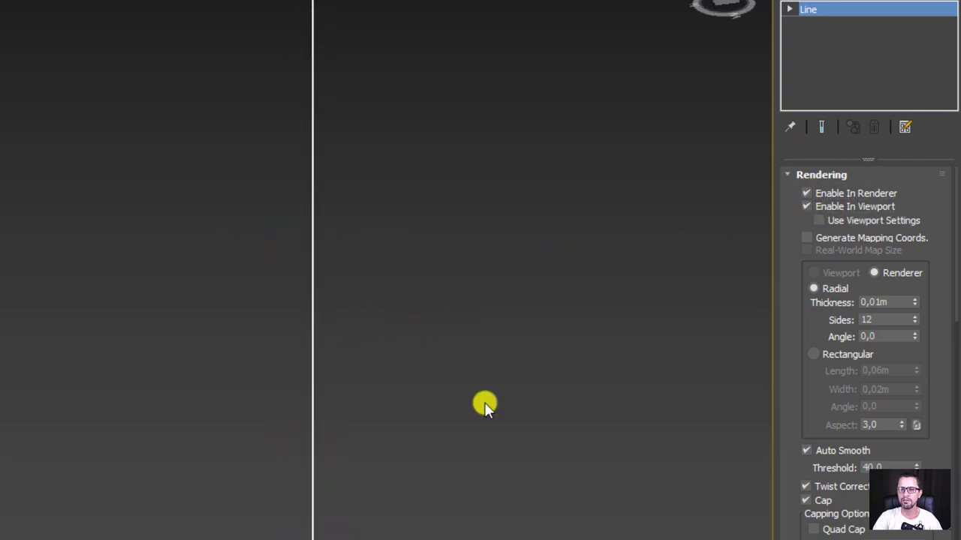
pyautogui.moveTo(914, 302); pyautogui.dragTo(905, 225)
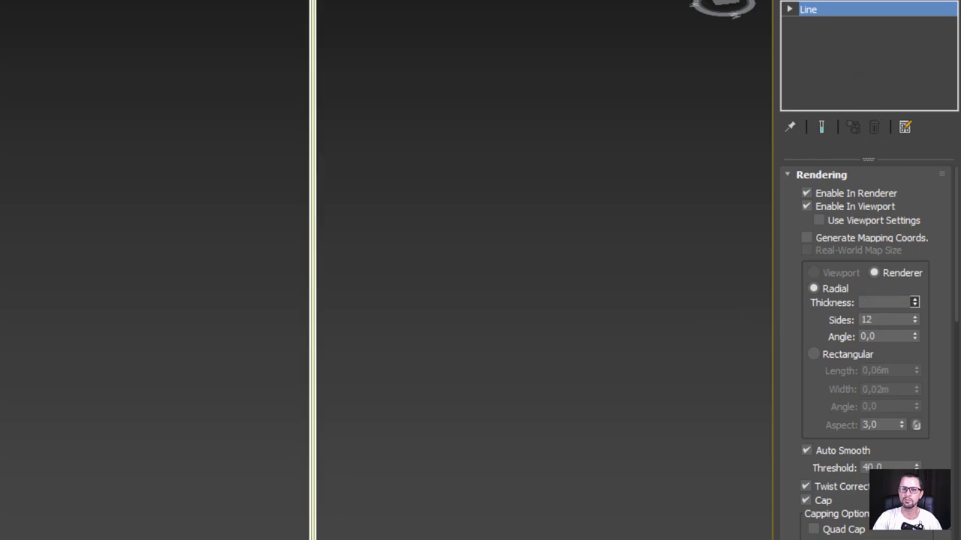
pyautogui.moveTo(727, 274); pyautogui.dragTo(727, 240)
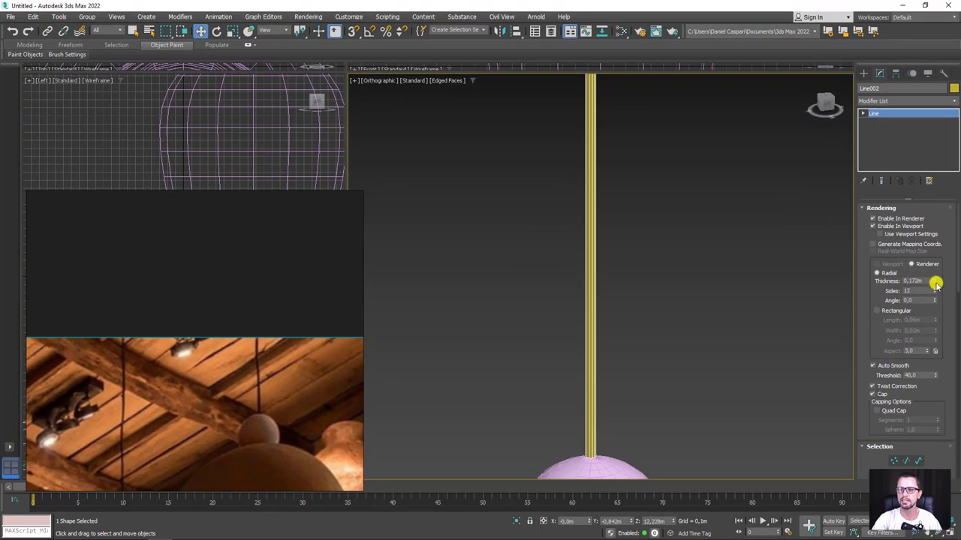
pyautogui.moveTo(933, 281); pyautogui.dragTo(933, 257)
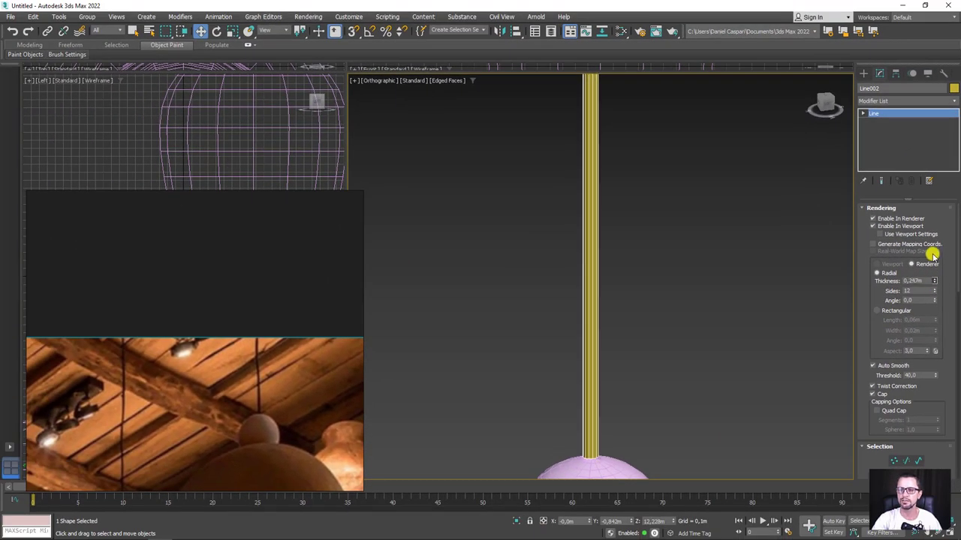
pyautogui.scroll(3, 691, 266)
pyautogui.scroll(5, 696, 315)
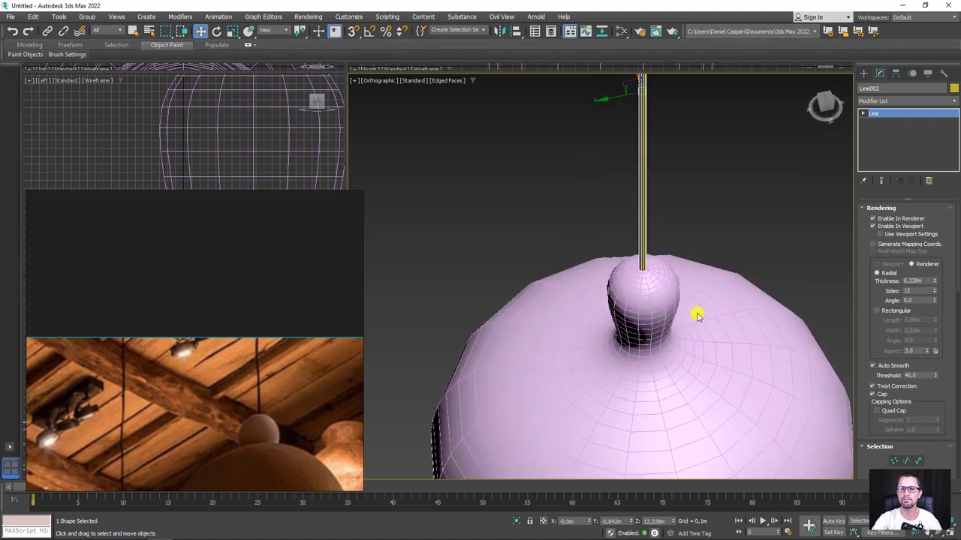
pyautogui.moveTo(697, 315)
pyautogui.keyDown('alt'); pyautogui.mouseDown(button='middle')
pyautogui.moveTo(691, 335)
pyautogui.moveTo(676, 337)
pyautogui.moveTo(668, 277)
pyautogui.mouseUp(button='middle'); pyautogui.keyUp('alt')
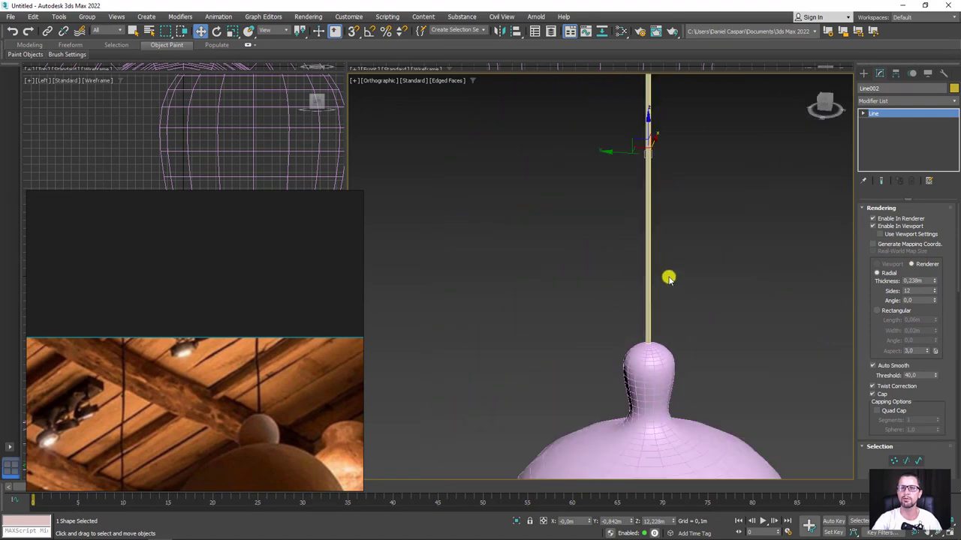
pyautogui.scroll(-3, 668, 278)
pyautogui.moveTo(693, 322)
pyautogui.keyDown('alt'); pyautogui.mouseDown(button='middle')
pyautogui.moveTo(686, 247)
pyautogui.moveTo(605, 167)
pyautogui.mouseUp(button='middle'); pyautogui.keyUp('alt')
# Step: Select the shade and set its Lathe Segments from 16 to 64
pyautogui.click(601, 252)
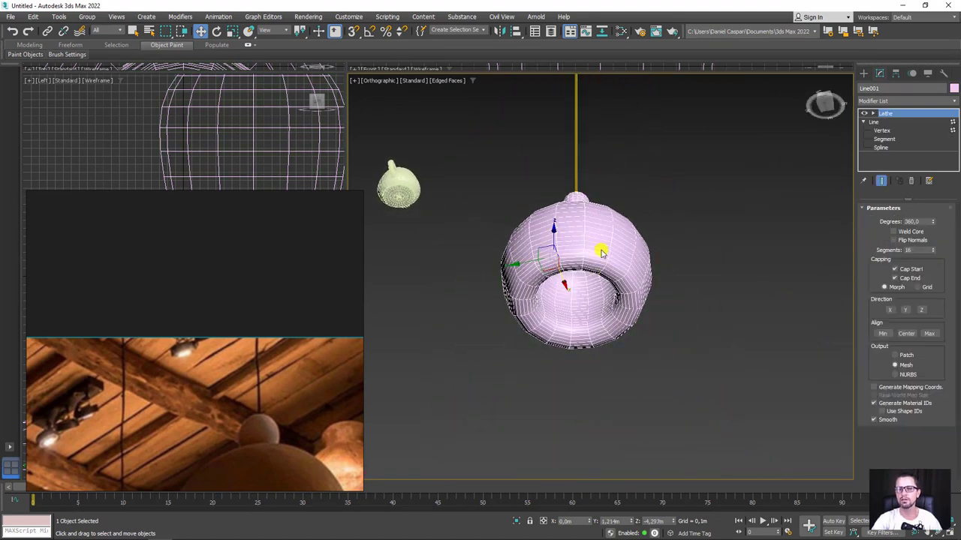
pyautogui.moveTo(602, 277)
pyautogui.keyDown('alt'); pyautogui.mouseDown(button='middle')
pyautogui.moveTo(611, 264)
pyautogui.moveTo(653, 283)
pyautogui.moveTo(638, 306)
pyautogui.mouseUp(button='middle'); pyautogui.keyUp('alt')
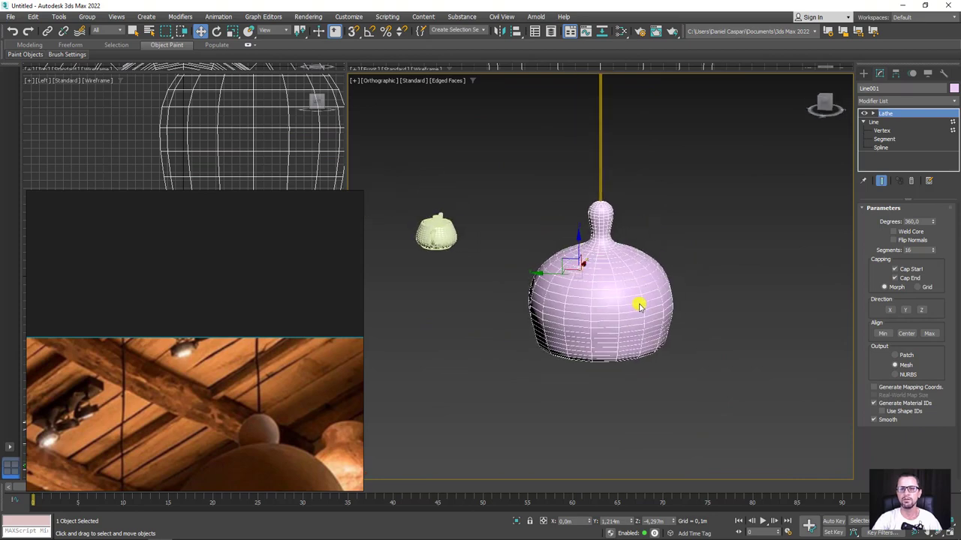
pyautogui.scroll(2, 617, 305)
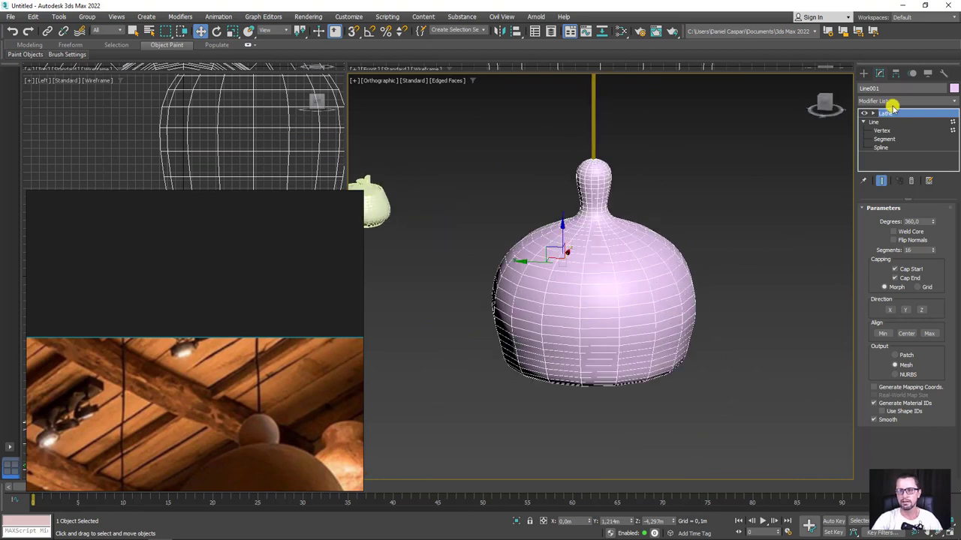
pyautogui.click(875, 120)
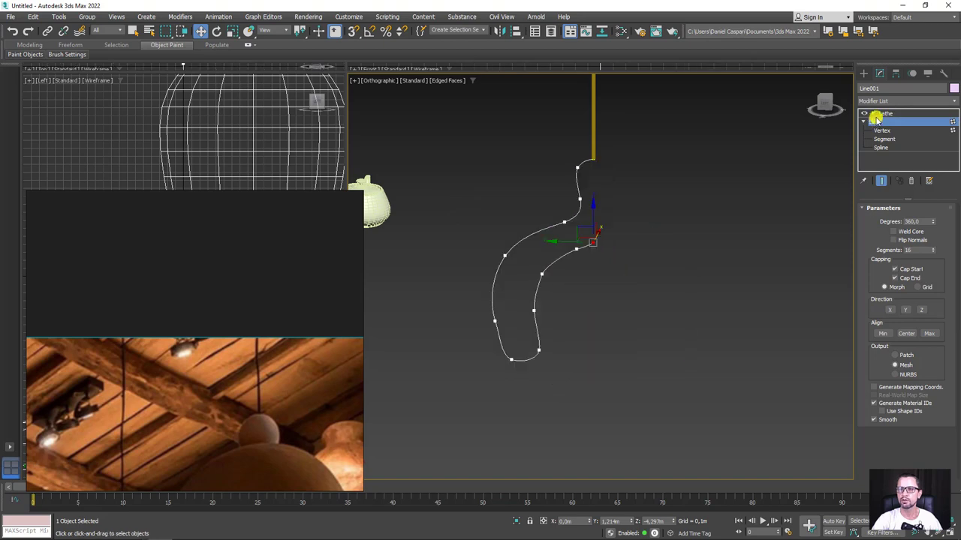
pyautogui.click(880, 113)
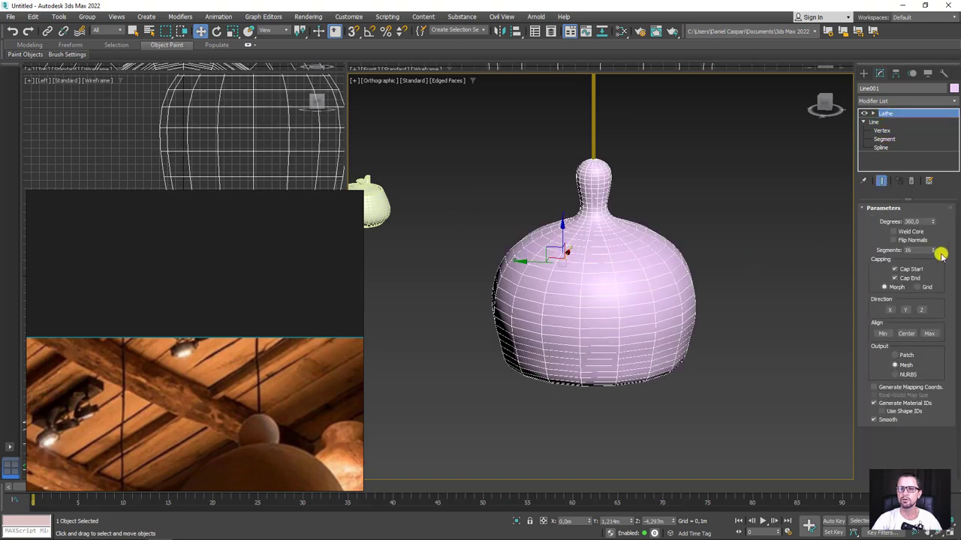
pyautogui.moveTo(933, 249); pyautogui.dragTo(923, 251)
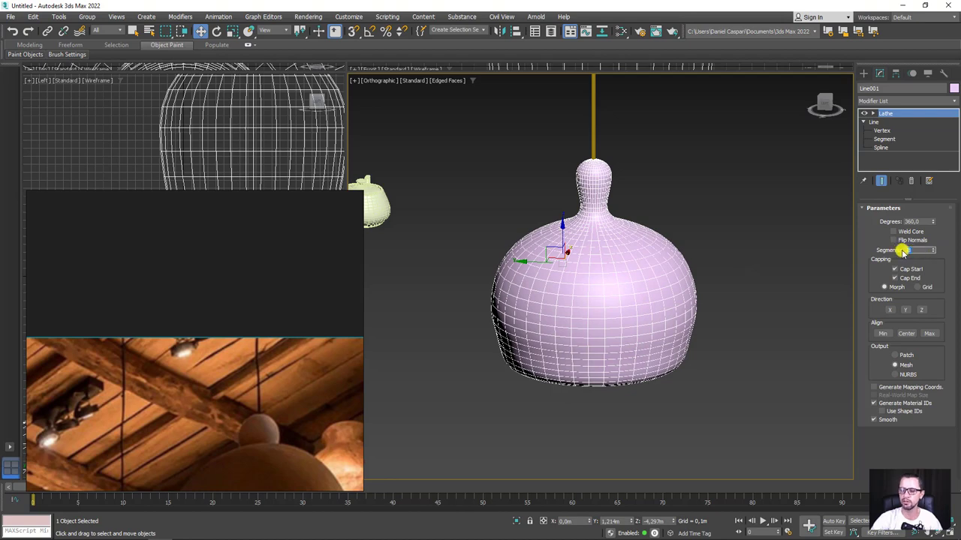
pyautogui.press('Return')
pyautogui.press('Return')
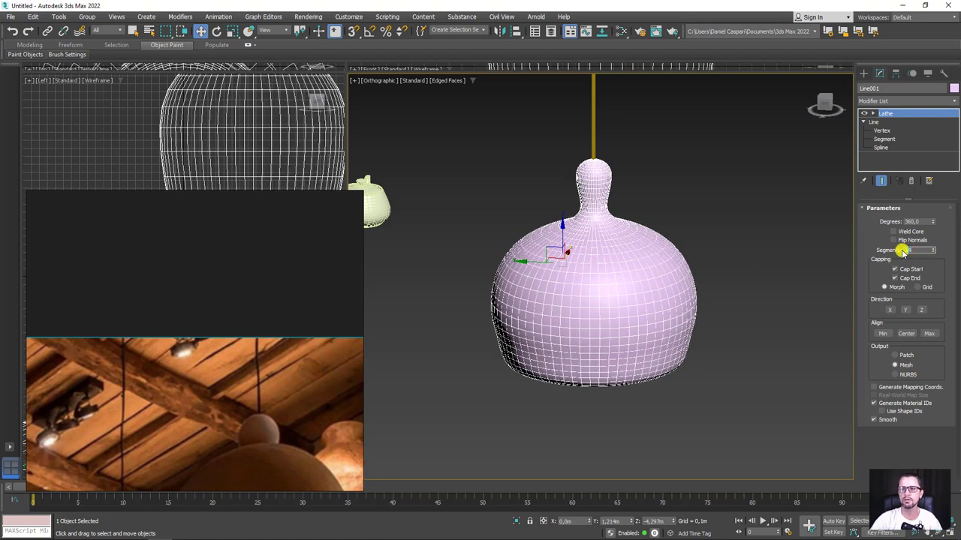
pyautogui.moveTo(714, 335)
pyautogui.keyDown('alt'); pyautogui.mouseDown(button='middle')
pyautogui.moveTo(650, 281)
pyautogui.moveTo(669, 276)
pyautogui.moveTo(660, 257)
pyautogui.moveTo(671, 259)
pyautogui.moveTo(671, 315)
pyautogui.mouseUp(button='middle'); pyautogui.keyUp('alt')
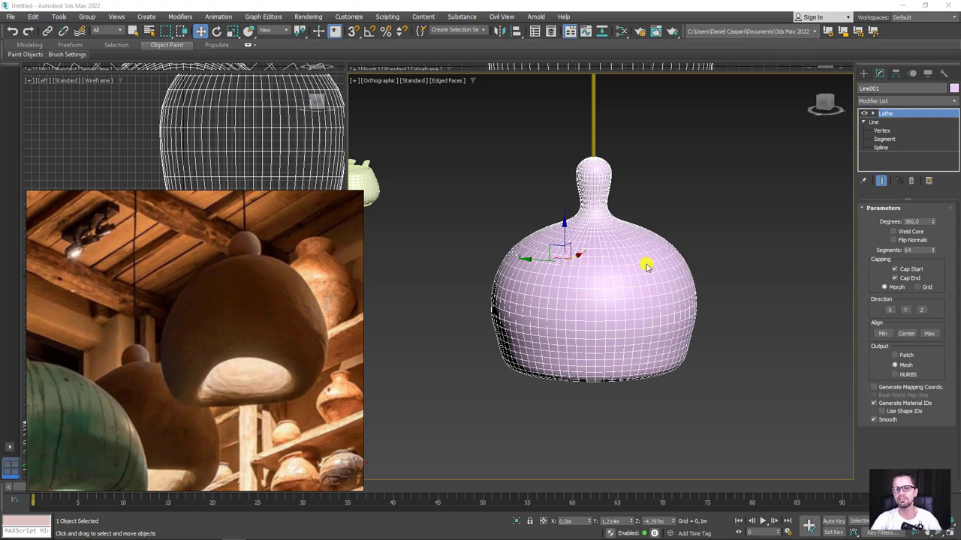
pyautogui.keyDown('alt'); pyautogui.moveTo(647, 266); pyautogui.dragTo(577, 282, button='middle'); pyautogui.keyUp('alt')
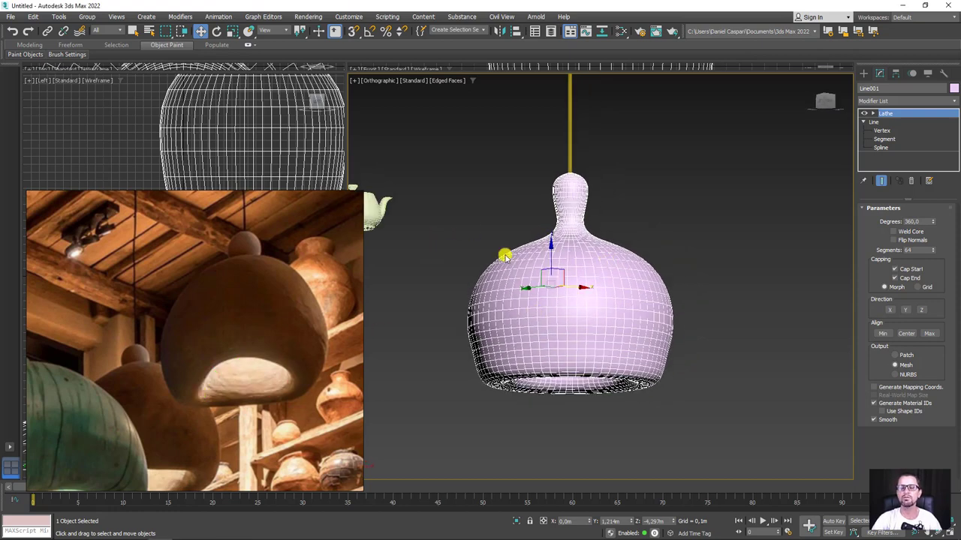
# Step: Add an Edit Poly modifier over the Lathe and pick a vertex on the bottom rim
pyautogui.click(890, 101)
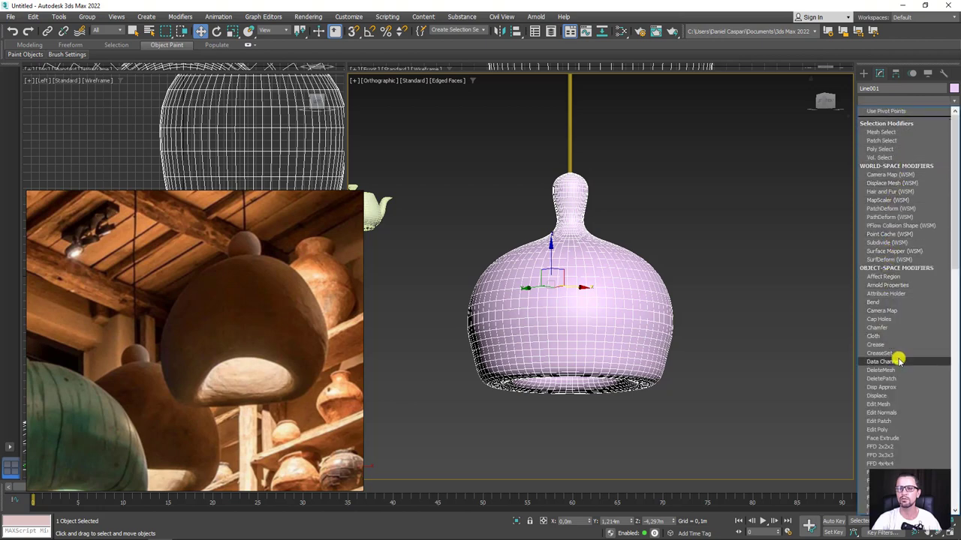
pyautogui.click(880, 430)
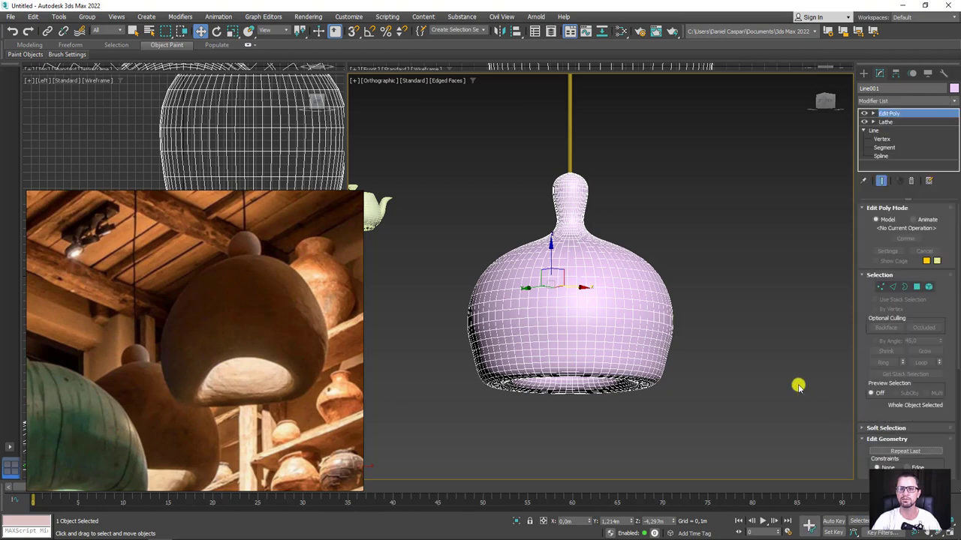
pyautogui.scroll(-1, 729, 315)
pyautogui.scroll(-2, 738, 313)
pyautogui.scroll(-1, 725, 326)
pyautogui.scroll(-1, 751, 320)
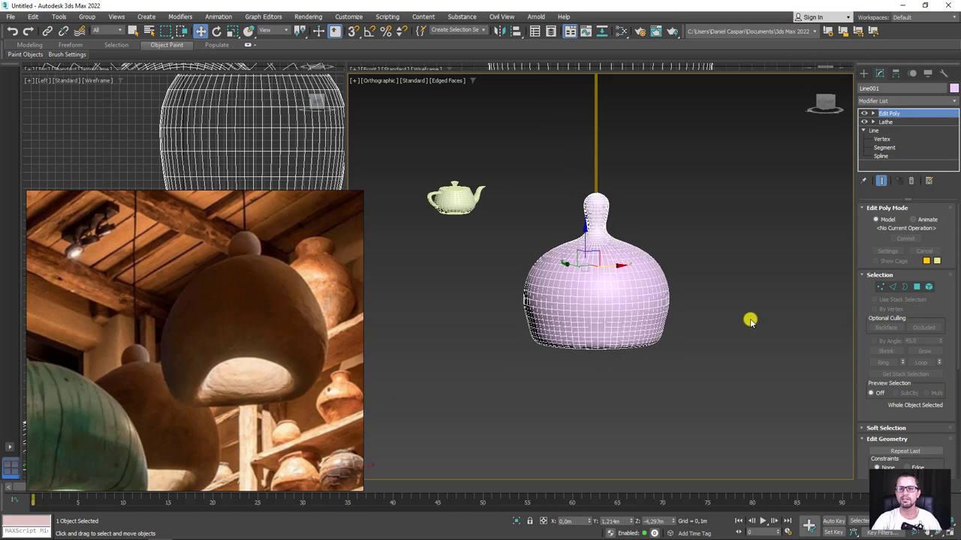
pyautogui.click(879, 288)
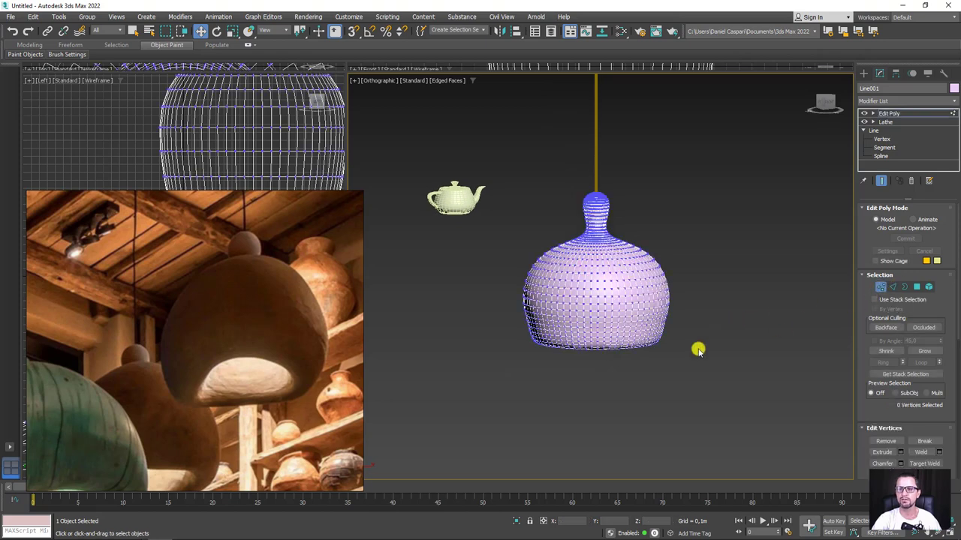
pyautogui.click(650, 344)
# Step: Turn on Soft Selection and set its Falloff to 6.634m
pyautogui.scroll(1, 643, 348)
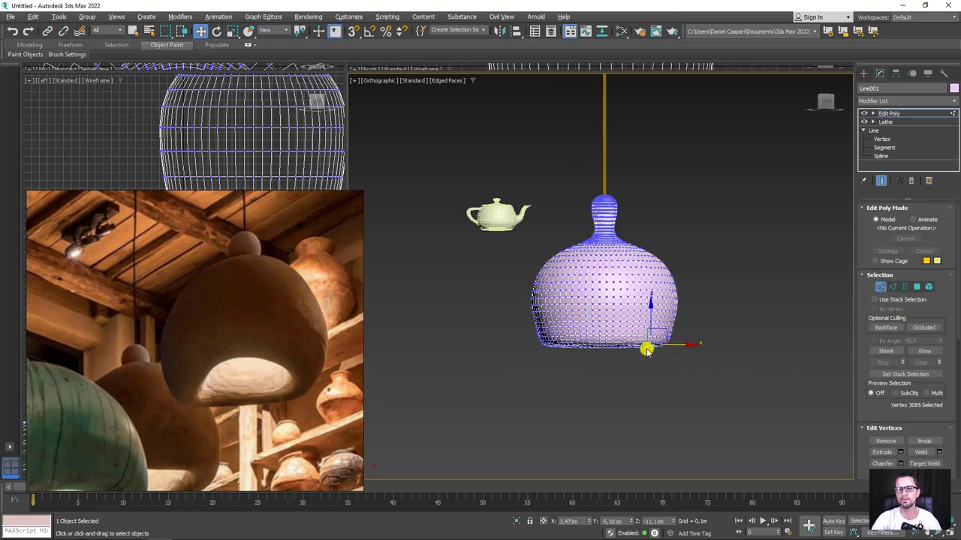
pyautogui.scroll(1, 667, 348)
pyautogui.scroll(-3, 873, 406)
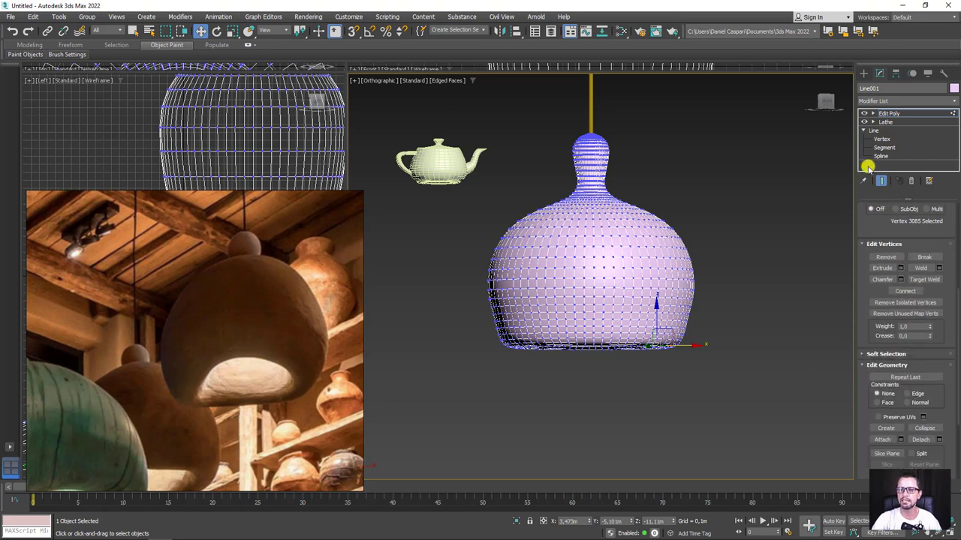
pyautogui.scroll(-2, 870, 195)
pyautogui.click(869, 256)
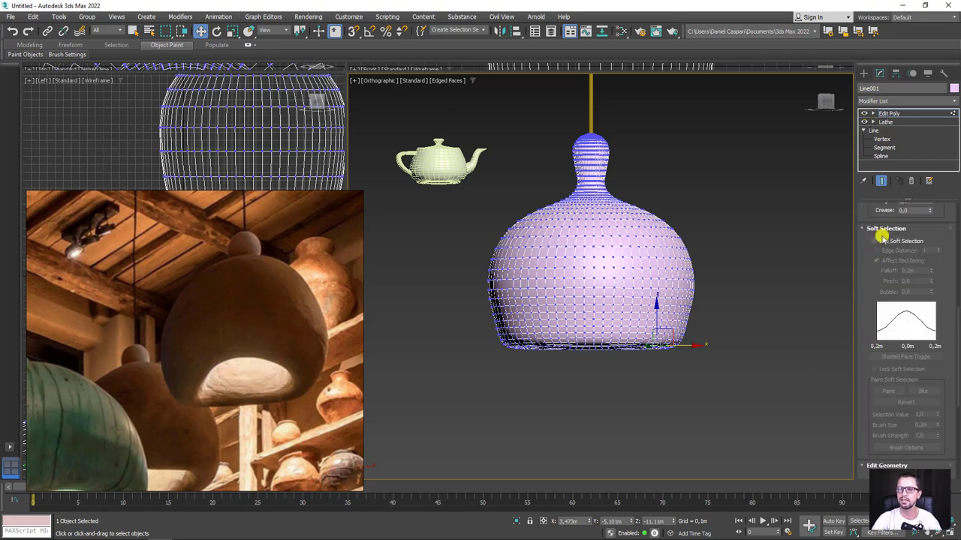
pyautogui.click(875, 241)
pyautogui.doubleClick(922, 271)
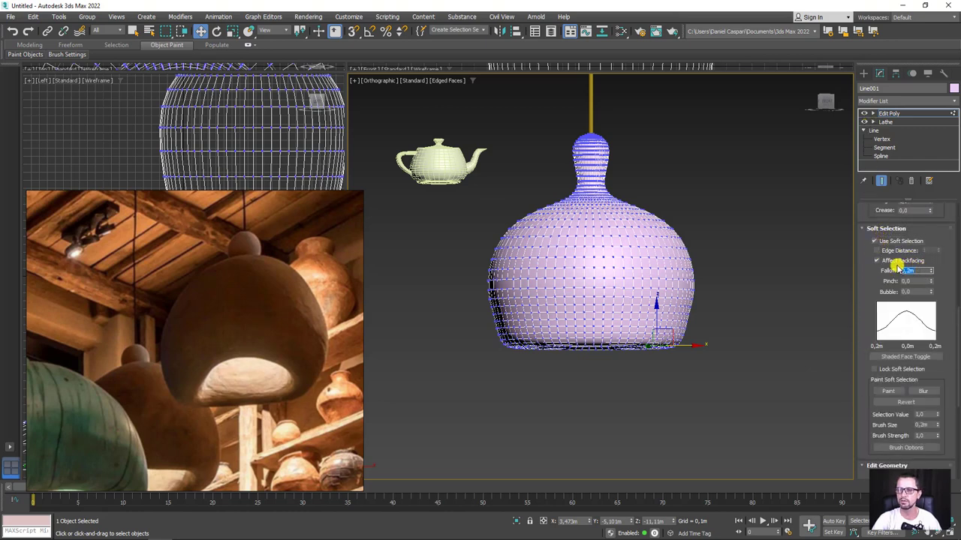
pyautogui.write('1')
pyautogui.press('Return')
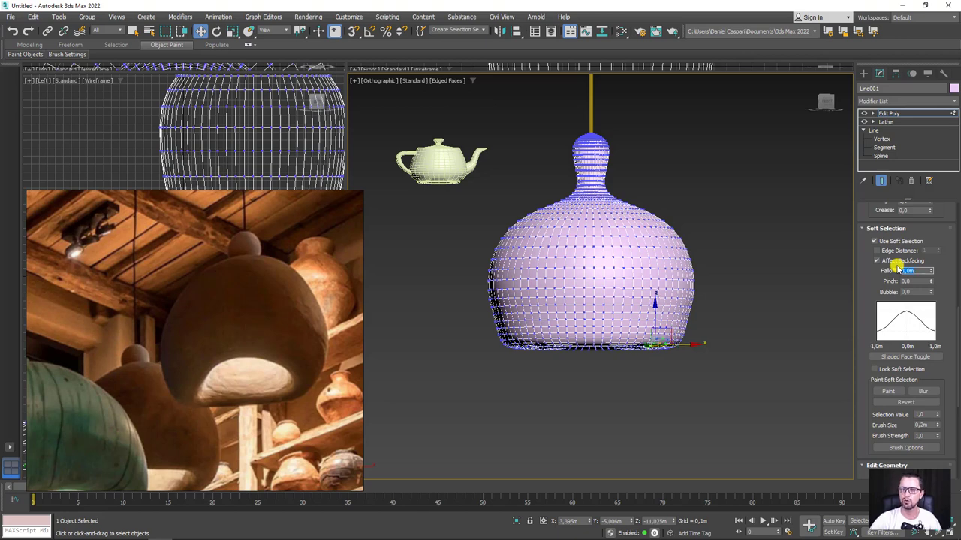
pyautogui.write('10')
pyautogui.press('Return')
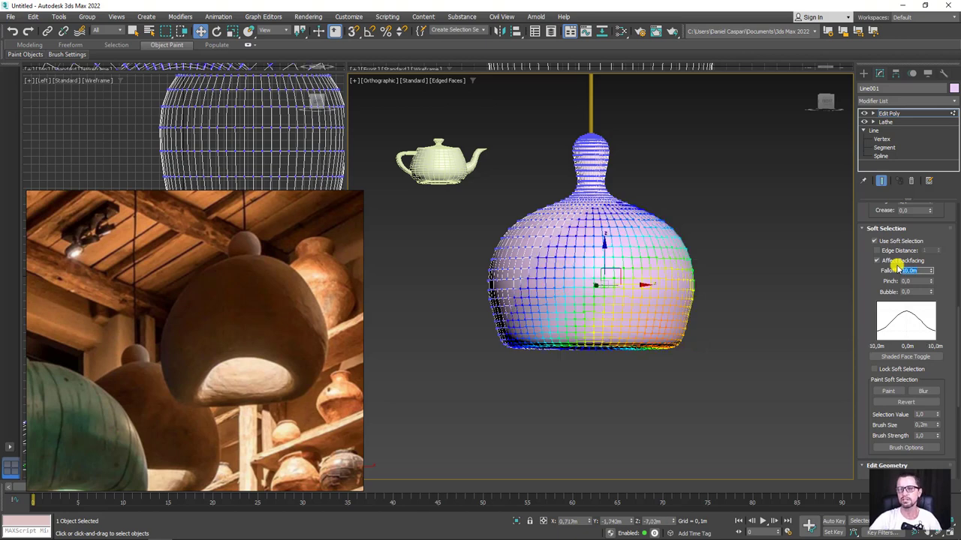
pyautogui.moveTo(930, 271); pyautogui.dragTo(922, 289)
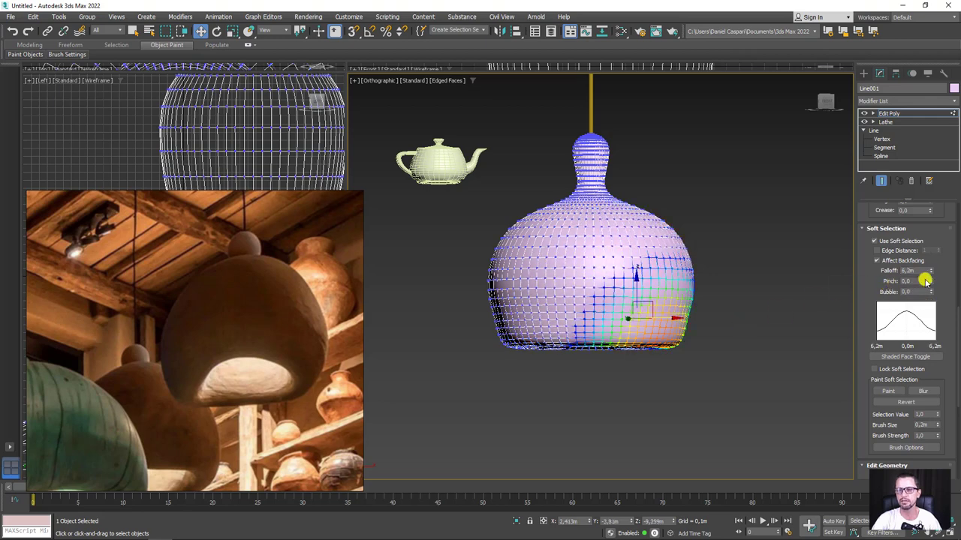
pyautogui.moveTo(931, 274); pyautogui.dragTo(931, 269)
# Step: Pull soft-selected rim and side vertices to dent and bulge the shade's lower body
pyautogui.moveTo(734, 308)
pyautogui.keyDown('alt'); pyautogui.mouseDown(button='middle')
pyautogui.moveTo(714, 275)
pyautogui.moveTo(679, 300)
pyautogui.mouseUp(button='middle'); pyautogui.keyUp('alt')
pyautogui.moveTo(637, 291)
pyautogui.mouseDown()
pyautogui.moveTo(635, 262)
pyautogui.moveTo(637, 275)
pyautogui.mouseUp()
pyautogui.keyDown('alt'); pyautogui.moveTo(637, 275); pyautogui.dragTo(652, 281, button='middle'); pyautogui.keyUp('alt')
pyautogui.moveTo(677, 231)
pyautogui.keyDown('alt'); pyautogui.mouseDown(button='middle')
pyautogui.moveTo(728, 281)
pyautogui.moveTo(602, 333)
pyautogui.mouseUp(button='middle'); pyautogui.keyUp('alt')
pyautogui.click(499, 304)
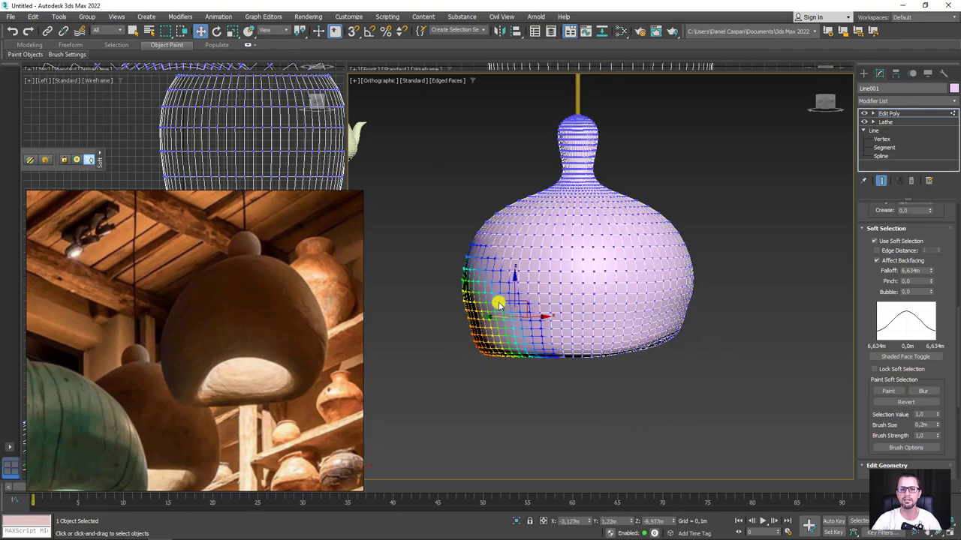
pyautogui.keyDown('alt'); pyautogui.moveTo(511, 270); pyautogui.dragTo(638, 346, button='middle'); pyautogui.keyUp('alt')
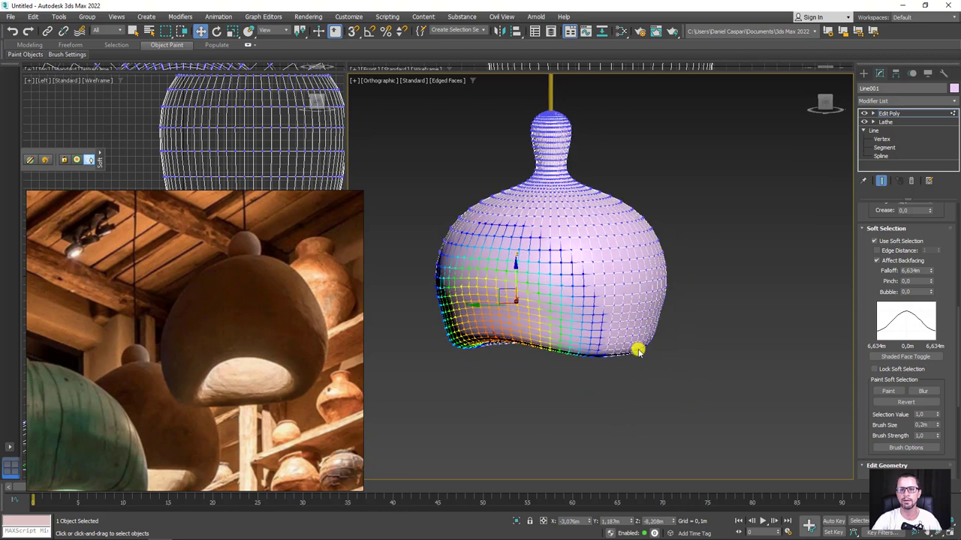
pyautogui.click(638, 344)
pyautogui.moveTo(604, 291)
pyautogui.keyDown('alt'); pyautogui.mouseDown(button='middle')
pyautogui.moveTo(605, 281)
pyautogui.moveTo(626, 313)
pyautogui.moveTo(489, 288)
pyautogui.moveTo(656, 274)
pyautogui.moveTo(750, 173)
pyautogui.mouseUp(button='middle'); pyautogui.keyUp('alt')
pyautogui.click(475, 287)
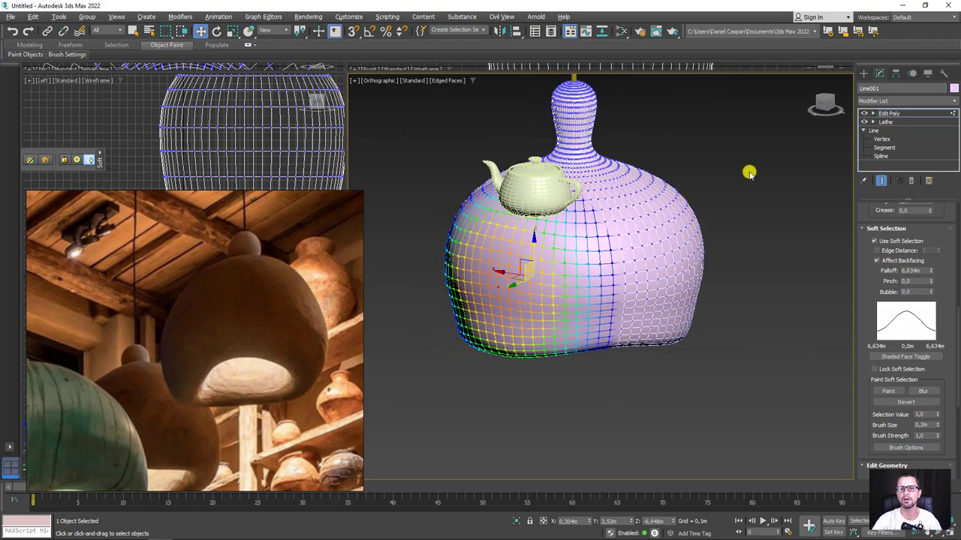
pyautogui.click(888, 114)
pyautogui.moveTo(759, 216)
pyautogui.keyDown('alt'); pyautogui.mouseDown(button='middle')
pyautogui.moveTo(639, 208)
pyautogui.moveTo(656, 223)
pyautogui.moveTo(647, 233)
pyautogui.mouseUp(button='middle'); pyautogui.keyUp('alt')
# Step: Delete the dented Edit Poly and apply a fresh Edit Poly over the Lathe
pyautogui.press('z')
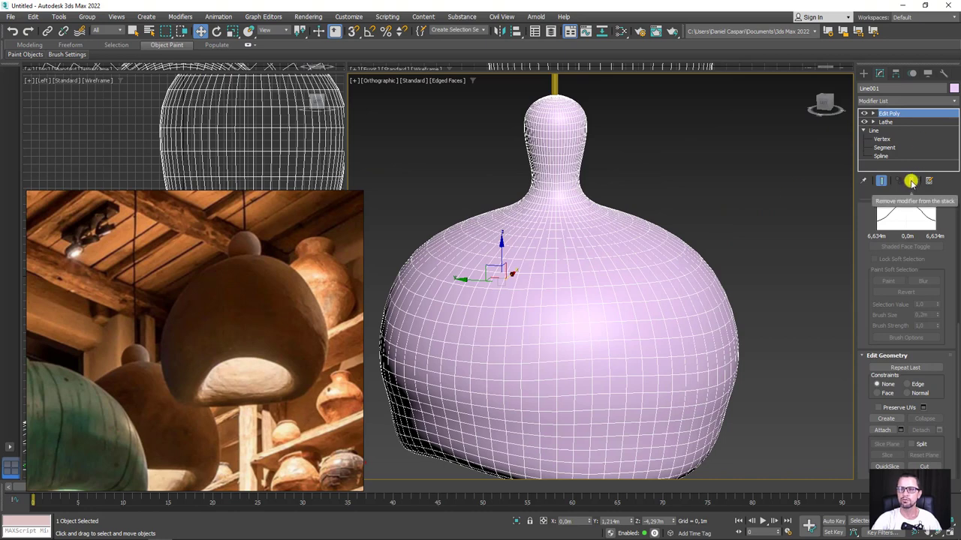
pyautogui.click(910, 182)
pyautogui.click(951, 101)
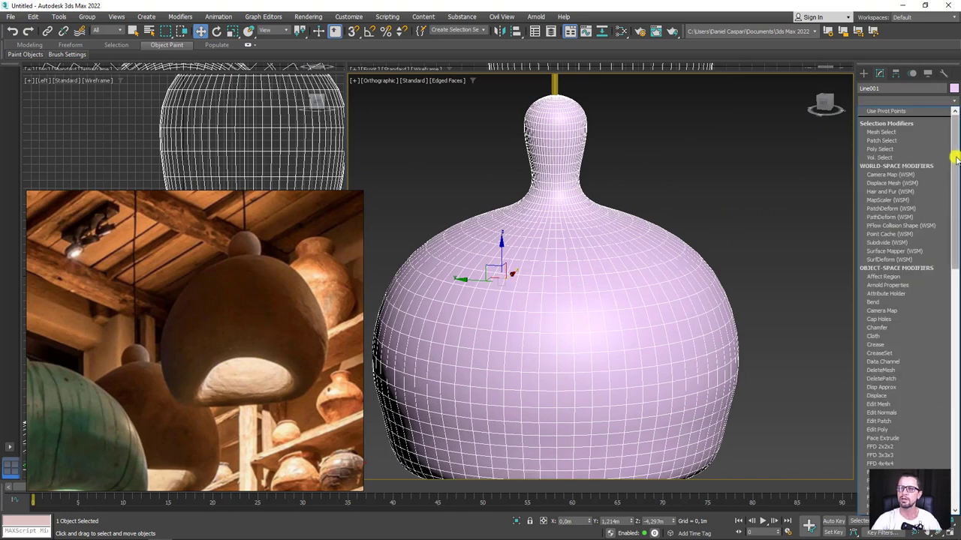
pyautogui.moveTo(956, 158); pyautogui.dragTo(956, 218)
pyautogui.click(886, 328)
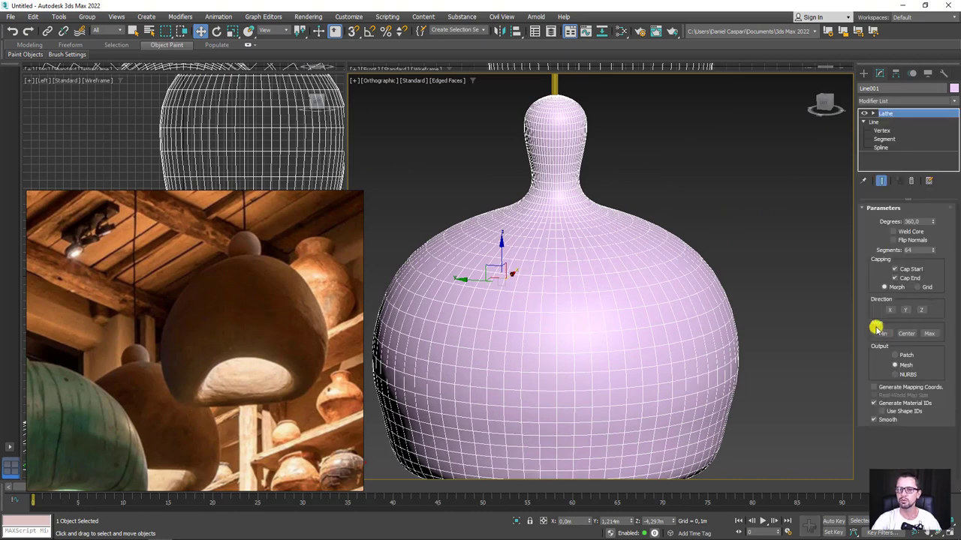
pyautogui.scroll(-3, 701, 294)
pyautogui.scroll(-2, 689, 287)
pyautogui.scroll(-1, 686, 290)
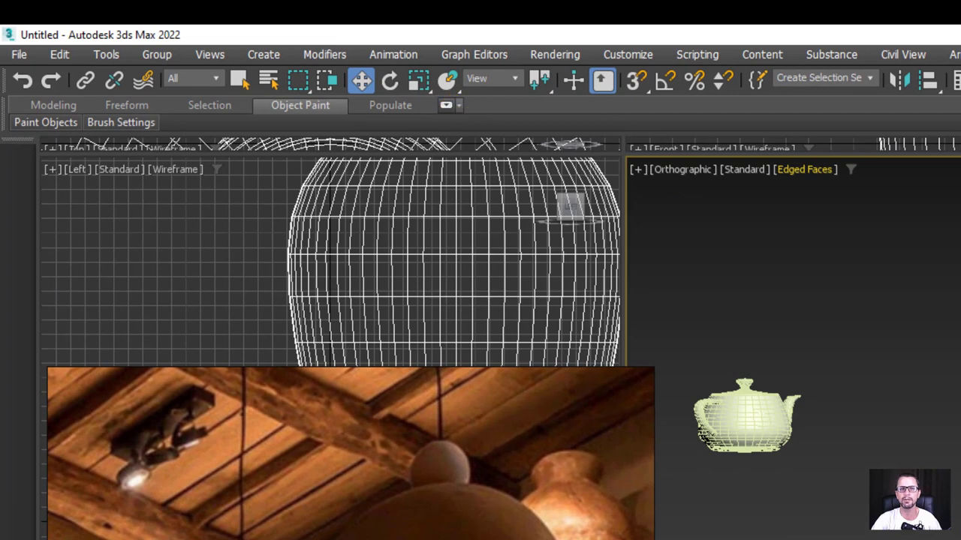
# Step: Choose the Shift brush under Freeform Paint Deform
pyautogui.click(445, 105)
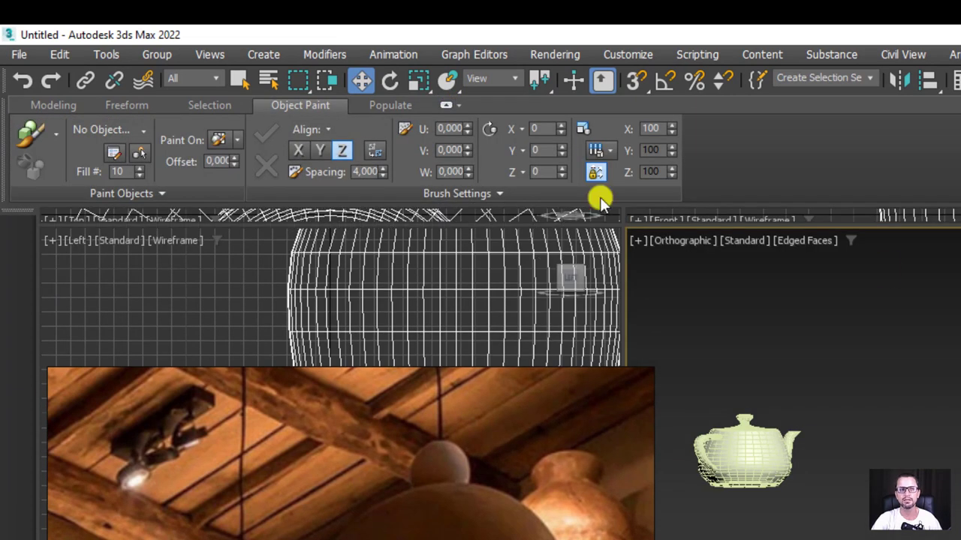
pyautogui.click(126, 107)
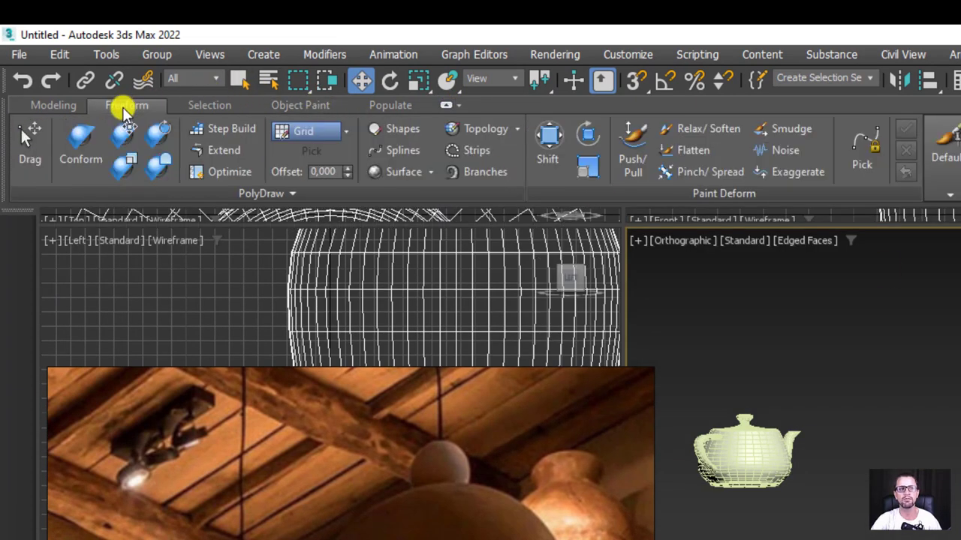
pyautogui.click(550, 144)
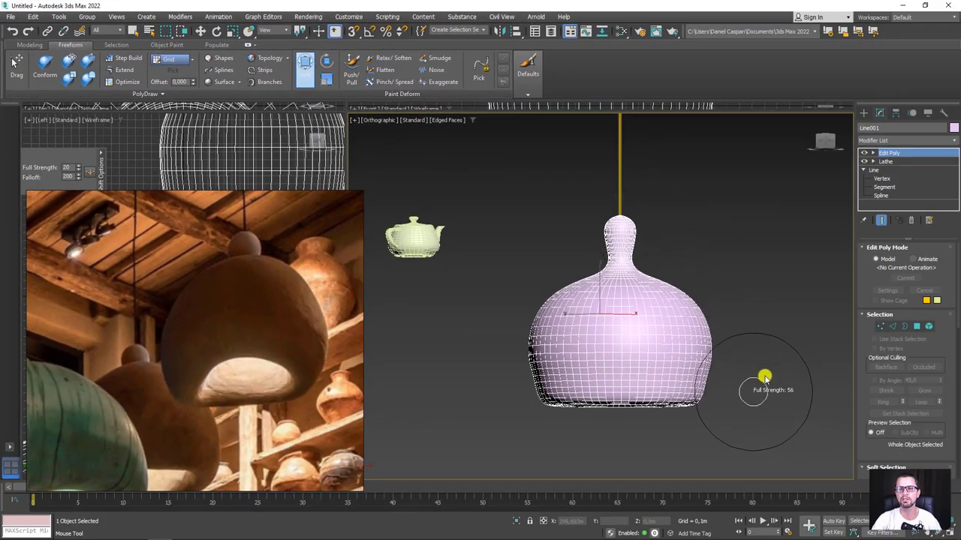
# Step: Set the Shift brush falloff to 357, reshape the bottom rim, then select the shade and cord
pyautogui.moveTo(760, 390)
pyautogui.keyDown('ctrl'); pyautogui.keyDown('shift'); pyautogui.mouseDown()
pyautogui.moveTo(759, 360)
pyautogui.moveTo(754, 392)
pyautogui.mouseUp(); pyautogui.keyUp('shift'); pyautogui.keyUp('ctrl')
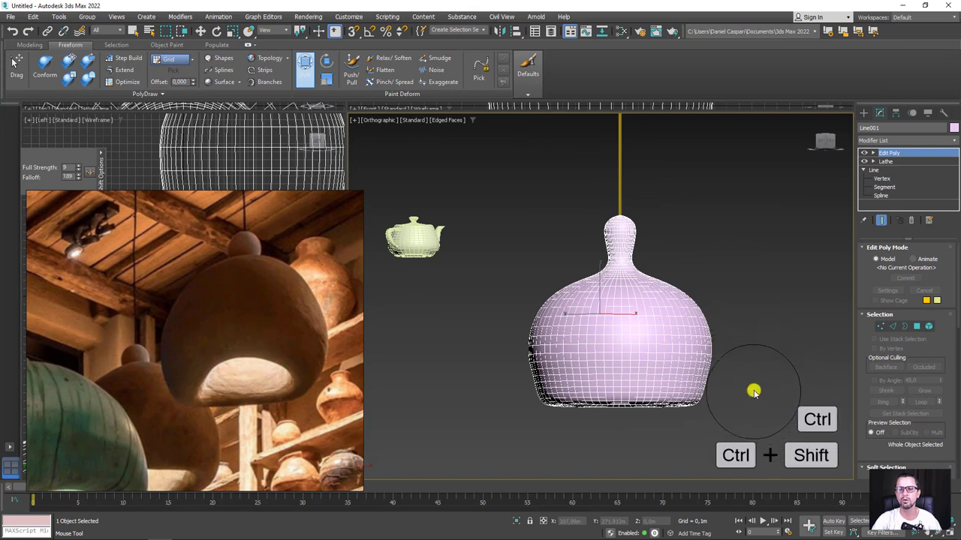
pyautogui.keyDown('ctrl'); pyautogui.keyDown('shift'); pyautogui.moveTo(757, 318); pyautogui.dragTo(757, 311); pyautogui.keyUp('shift'); pyautogui.keyUp('ctrl')
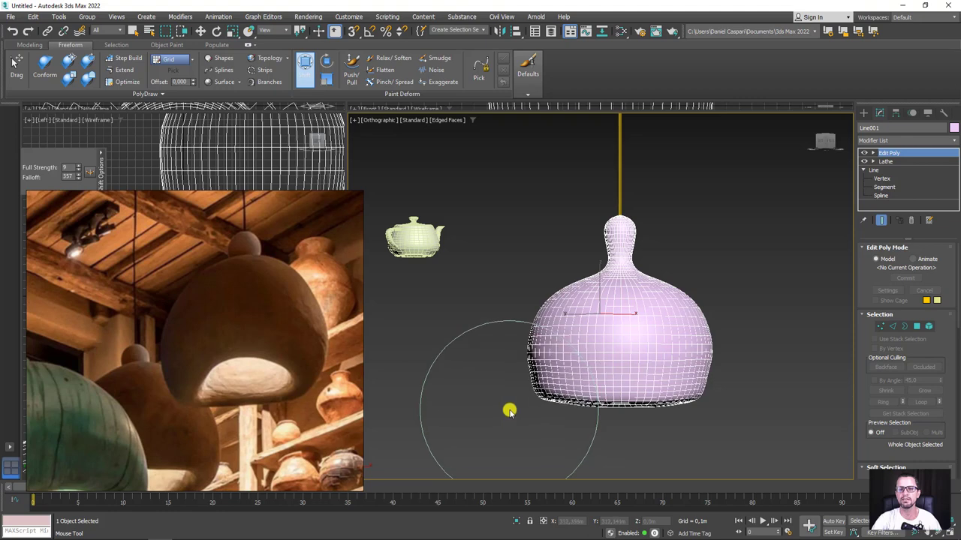
pyautogui.moveTo(508, 407); pyautogui.dragTo(690, 404)
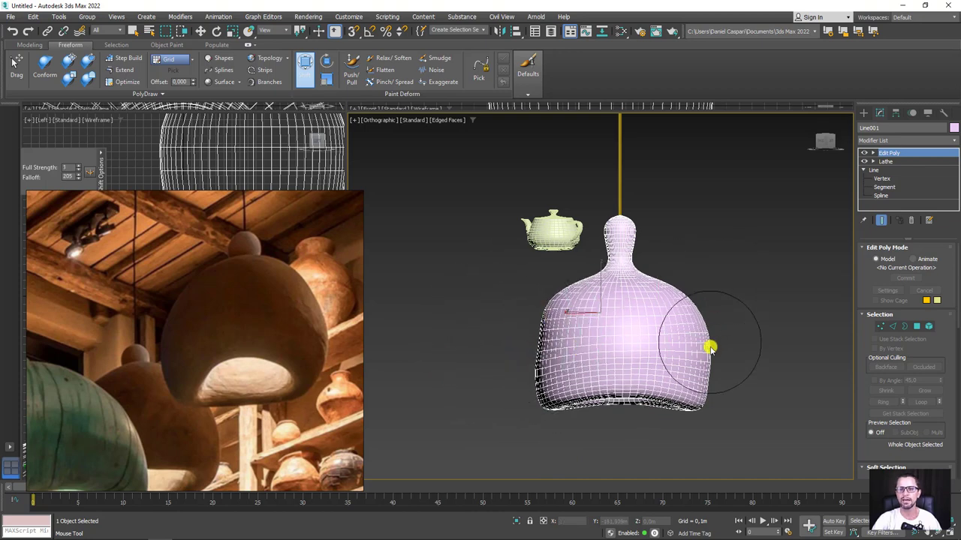
pyautogui.moveTo(710, 321)
pyautogui.keyDown('alt'); pyautogui.mouseDown(button='middle')
pyautogui.moveTo(765, 337)
pyautogui.moveTo(697, 403)
pyautogui.moveTo(744, 392)
pyautogui.moveTo(626, 385)
pyautogui.moveTo(556, 405)
pyautogui.mouseUp(button='middle'); pyautogui.keyUp('alt')
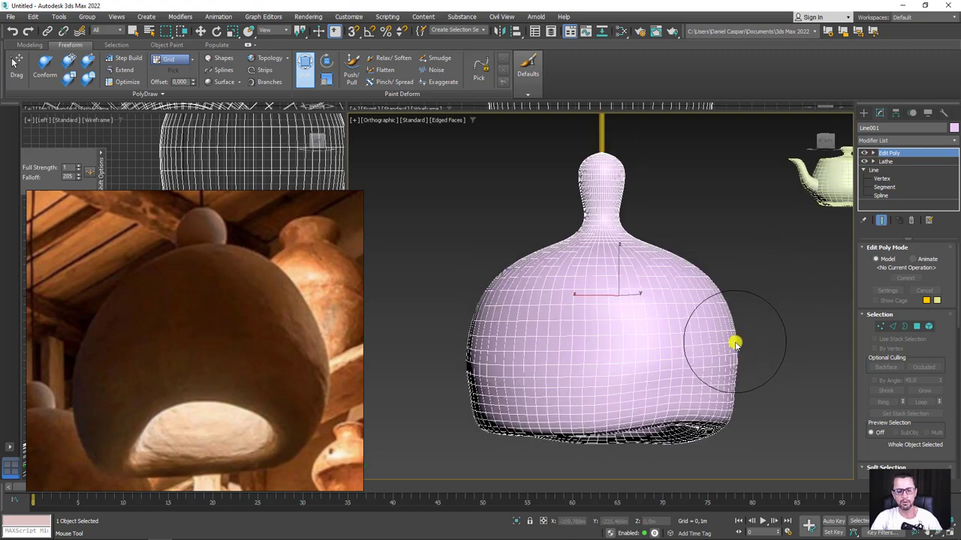
pyautogui.scroll(-2, 698, 281)
pyautogui.scroll(-2, 717, 267)
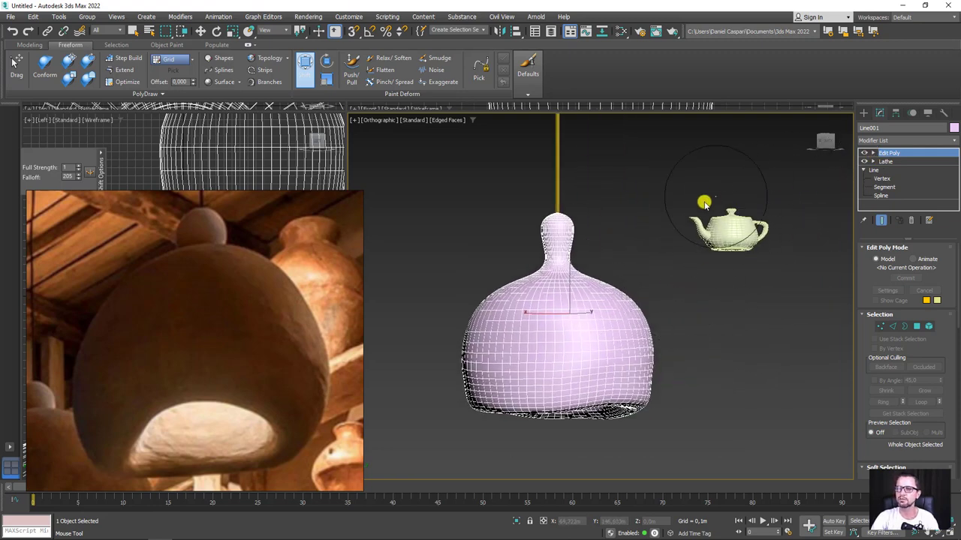
pyautogui.press('w')
pyautogui.click(639, 337)
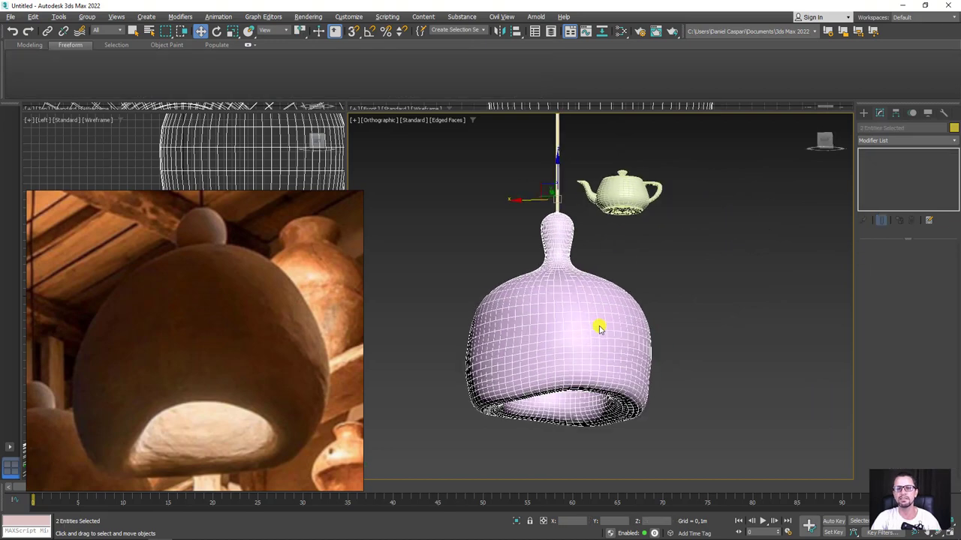